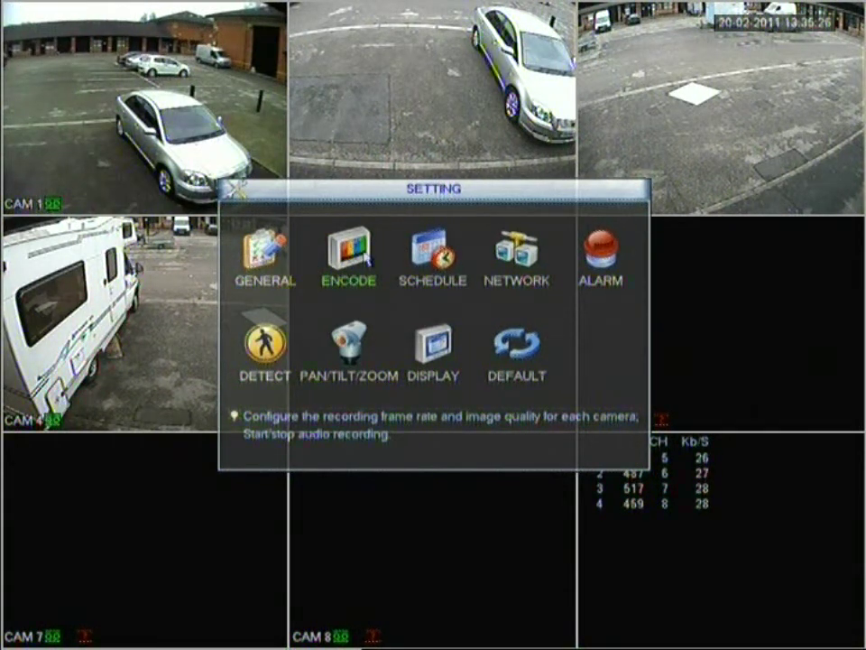
# Step: Open Encode for channel 1 and keep the main stream at CIF and 25 fps
pyautogui.click(361, 257)
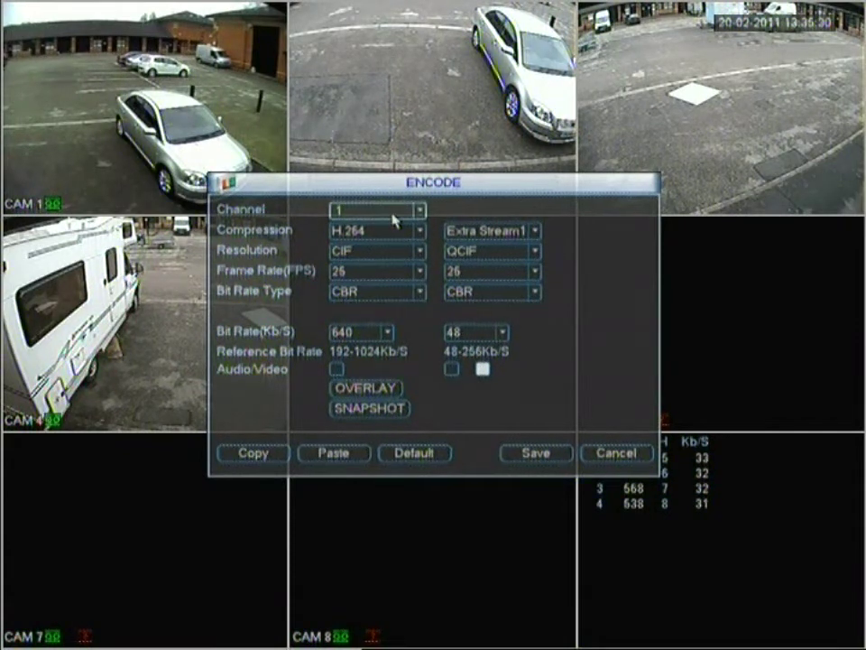
pyautogui.click(392, 221)
pyautogui.click(380, 225)
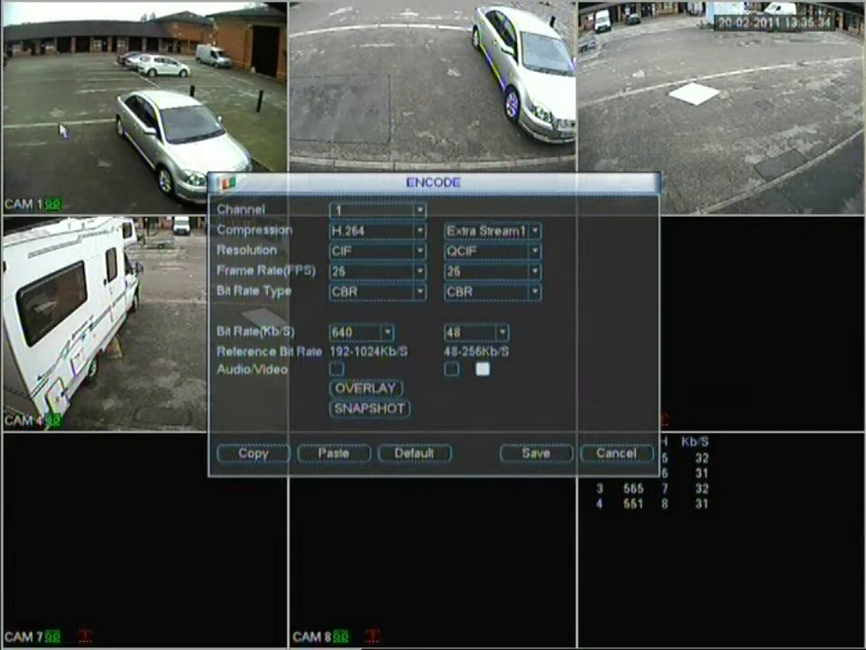
pyautogui.click(352, 215)
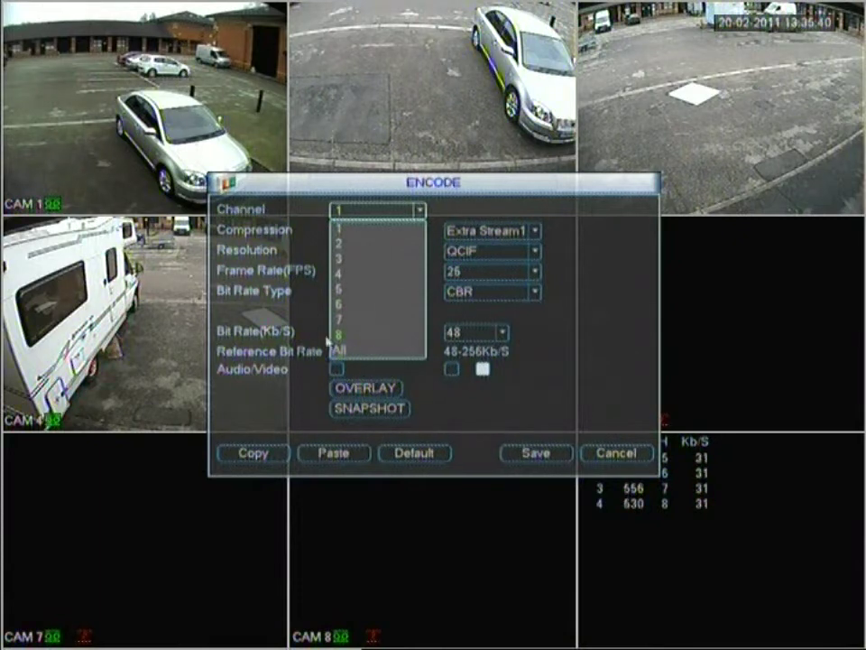
pyautogui.click(352, 230)
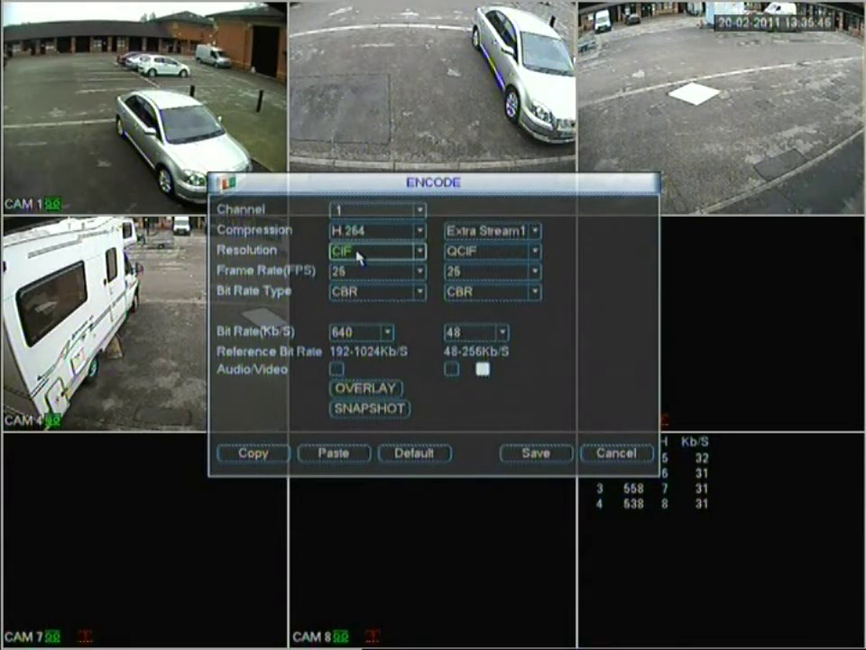
pyautogui.click(357, 253)
pyautogui.click(352, 283)
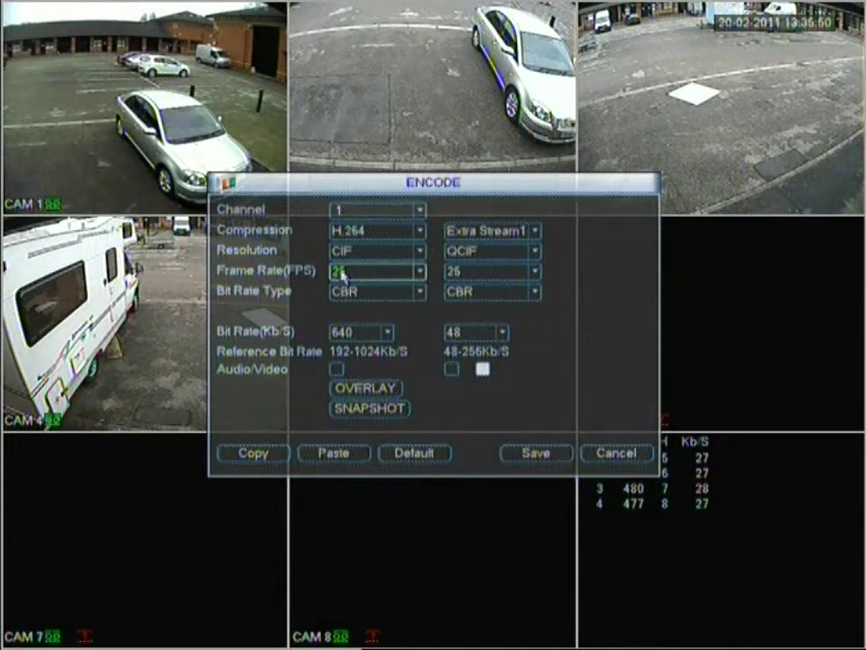
pyautogui.click(348, 275)
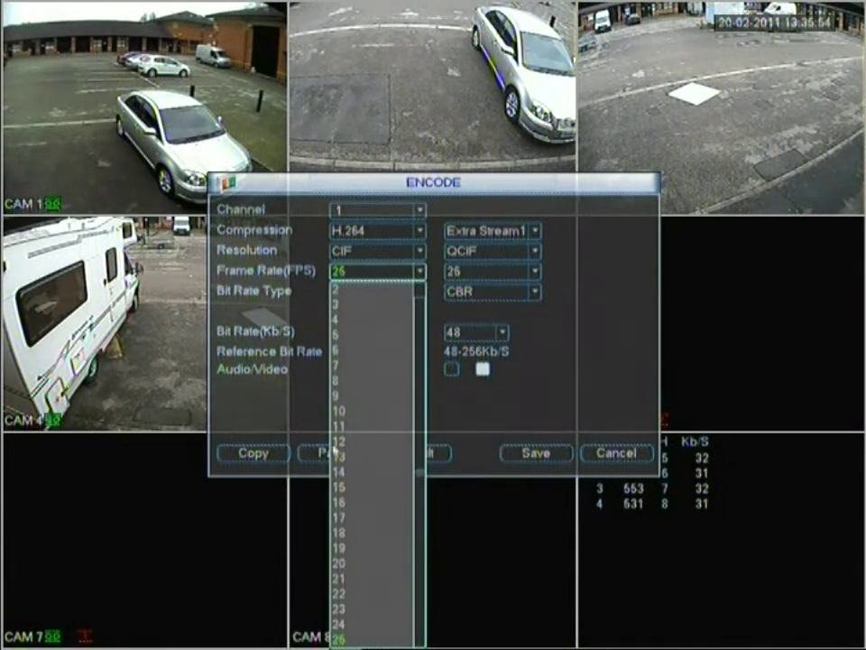
pyautogui.click(343, 270)
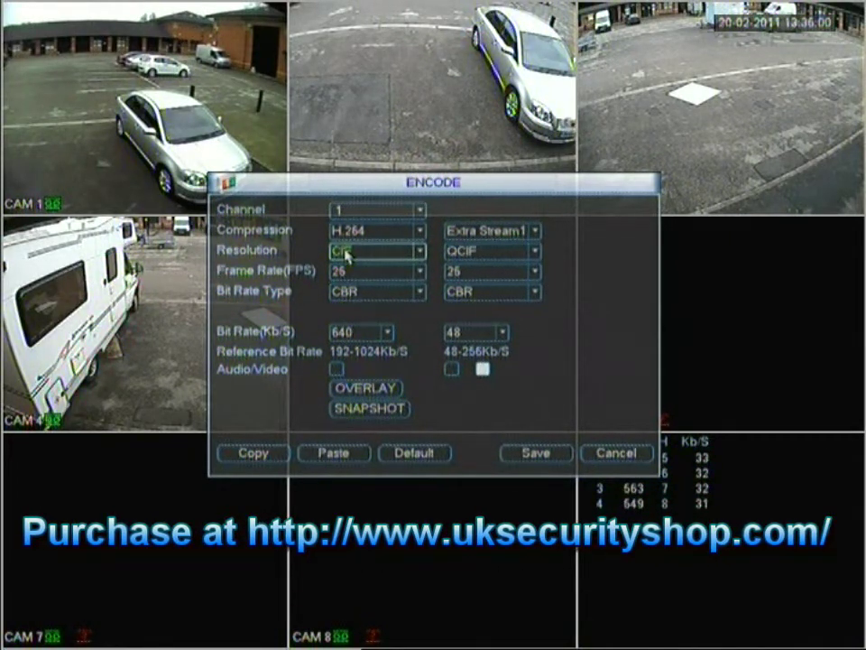
# Step: Try D1 resolution, which allows only 6 fps, then restore CIF at 25 fps
pyautogui.click(348, 254)
pyautogui.click(353, 271)
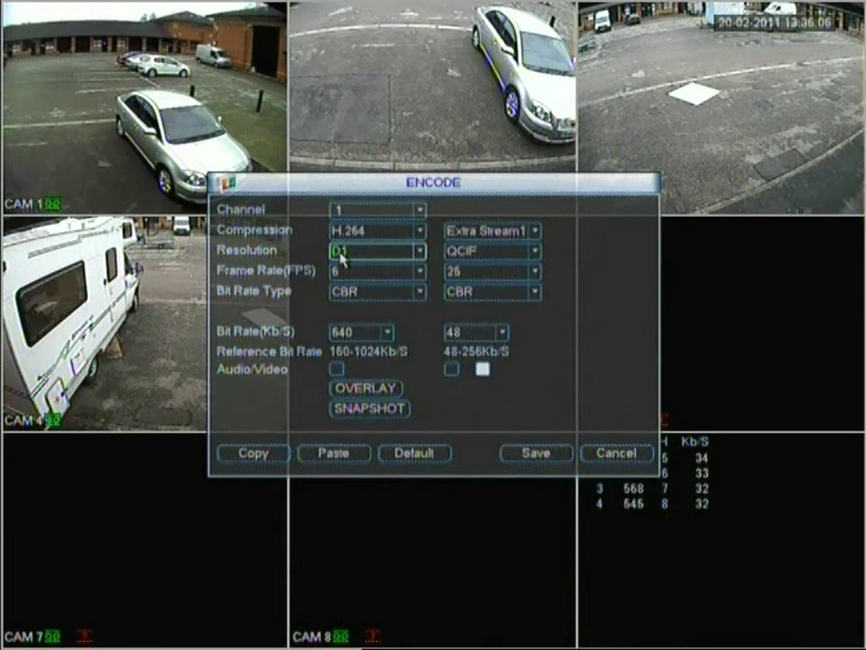
pyautogui.click(356, 275)
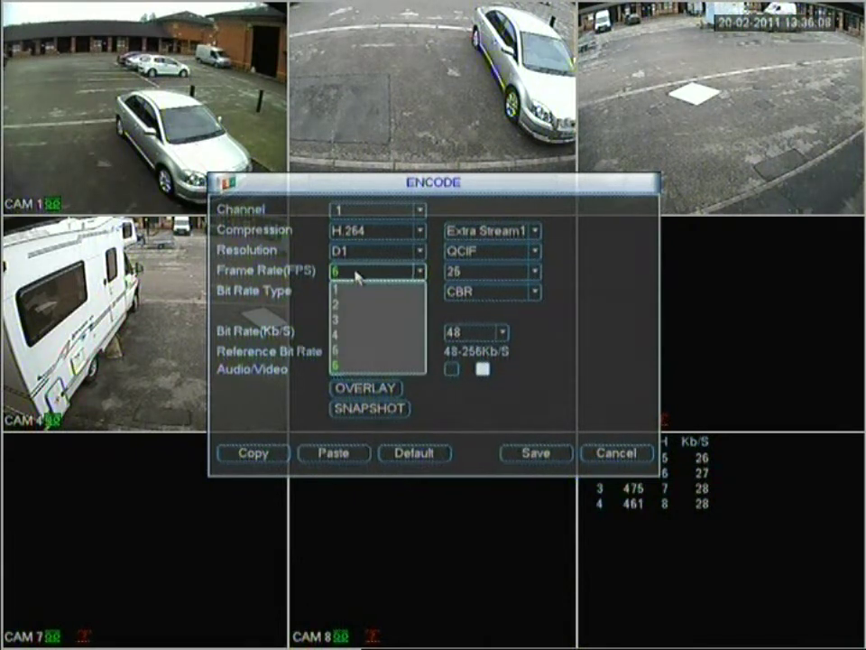
pyautogui.click(347, 367)
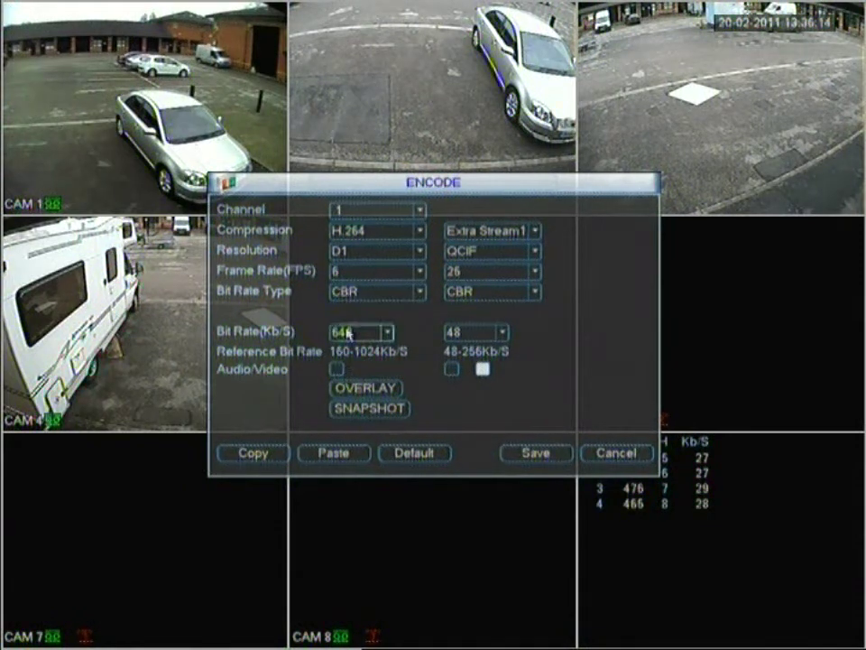
pyautogui.click(365, 286)
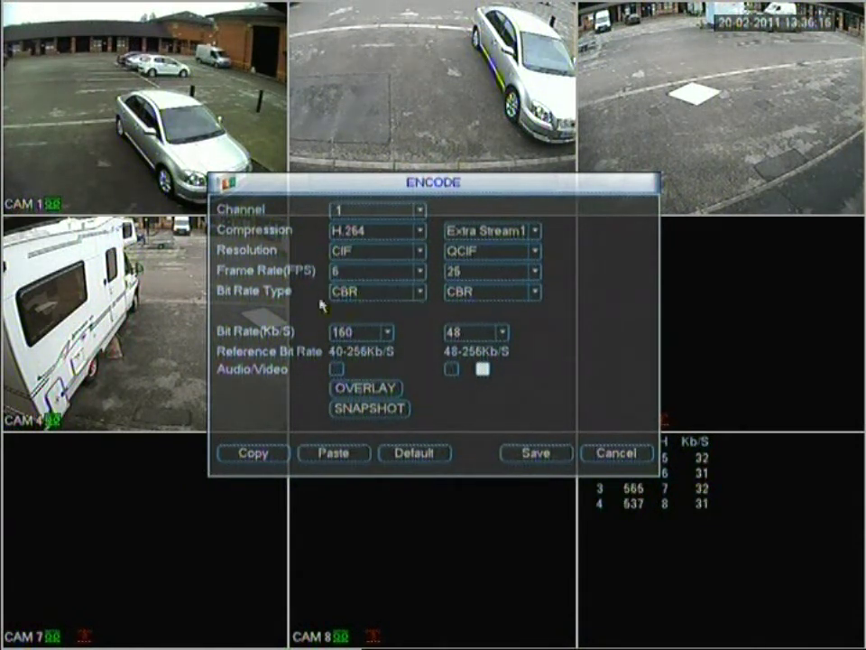
pyautogui.click(354, 271)
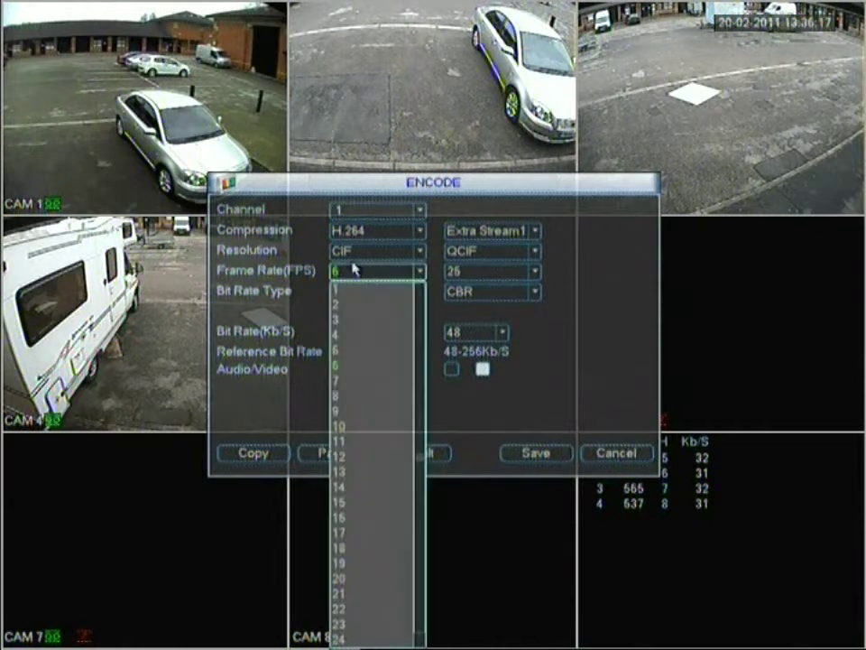
pyautogui.scroll(-1, 369, 643)
pyautogui.click(368, 642)
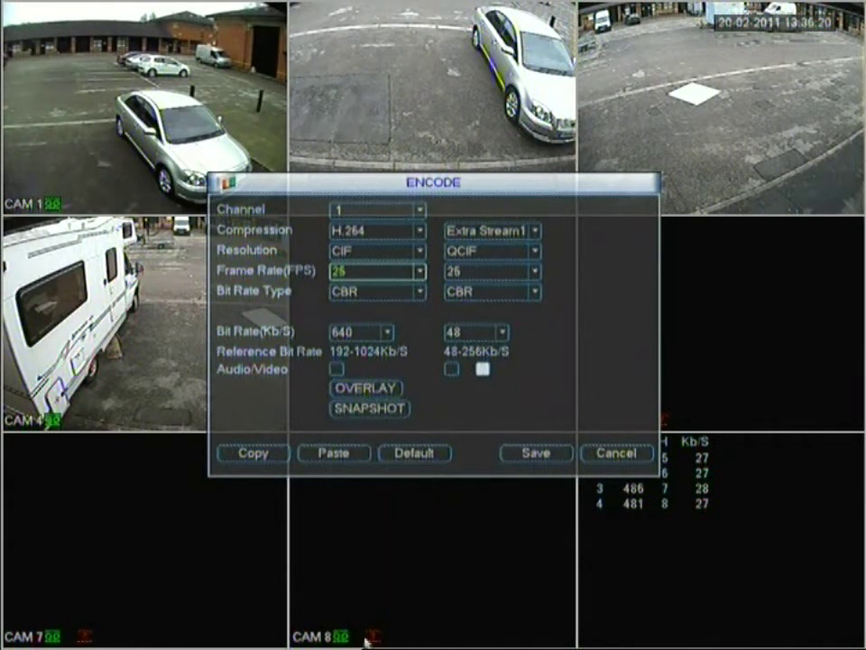
# Step: Keep bit rate type CBR and Extra Stream1 selected
pyautogui.click(381, 293)
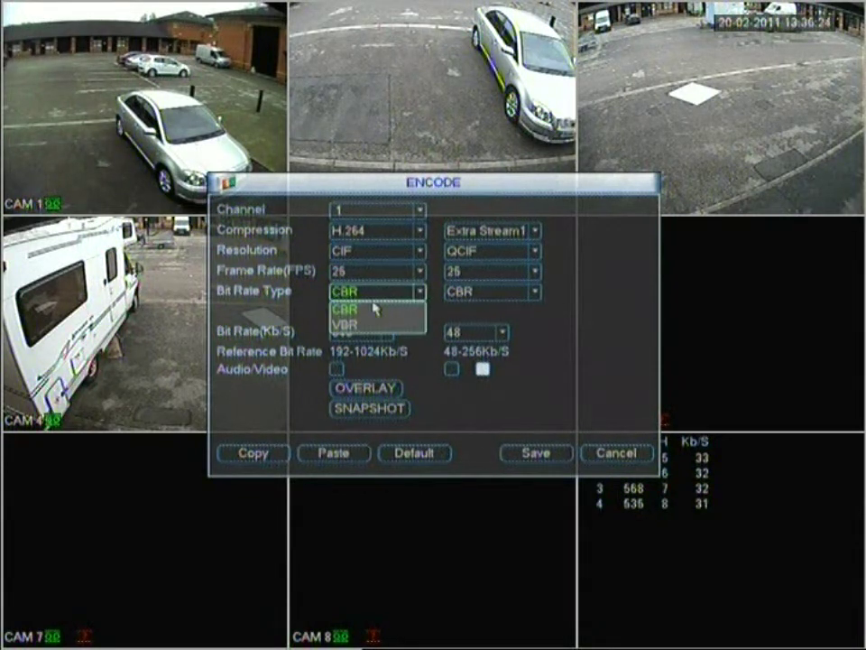
pyautogui.click(355, 294)
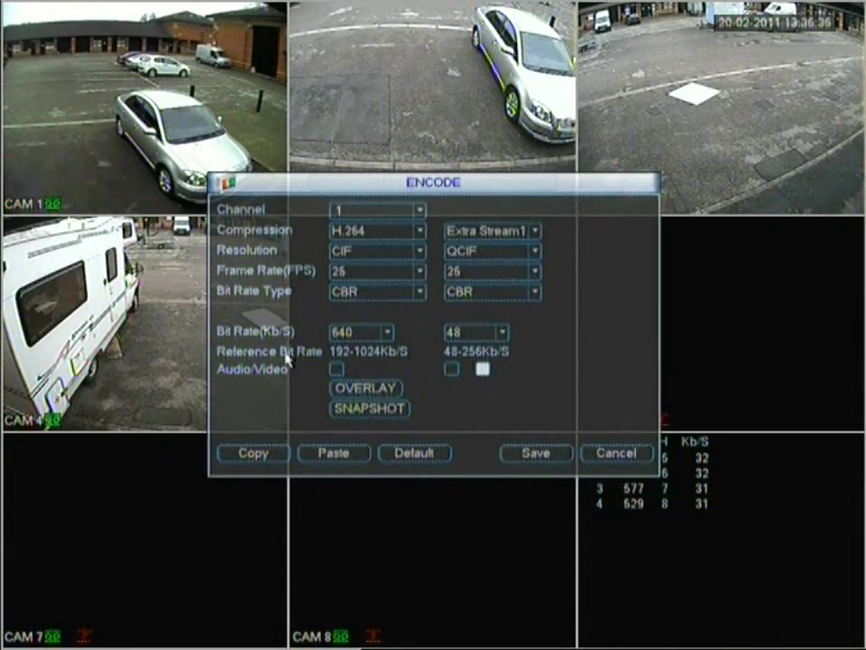
pyautogui.click(509, 233)
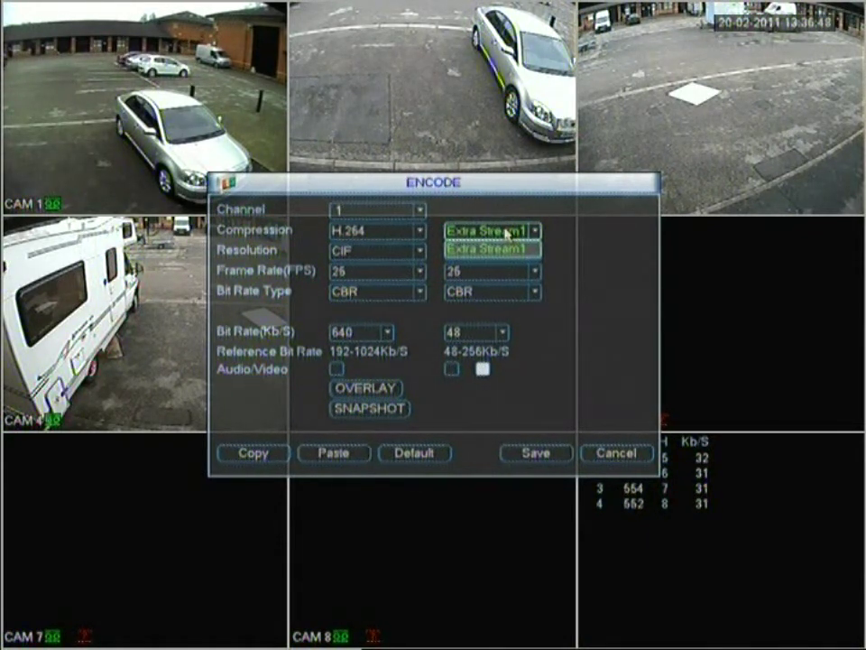
pyautogui.click(507, 234)
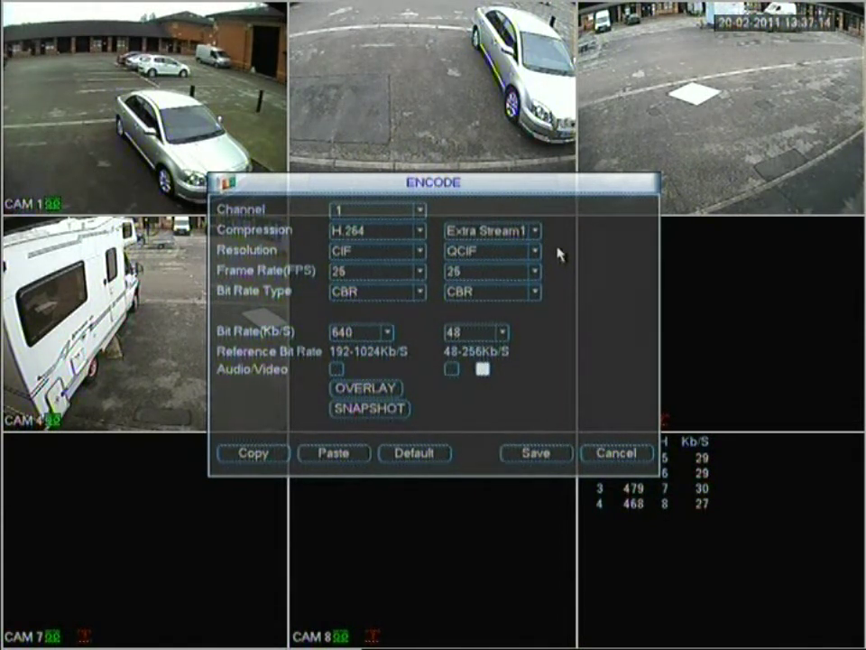
# Step: Set the extra stream to QCIF resolution at 25 fps
pyautogui.click(526, 254)
pyautogui.click(512, 267)
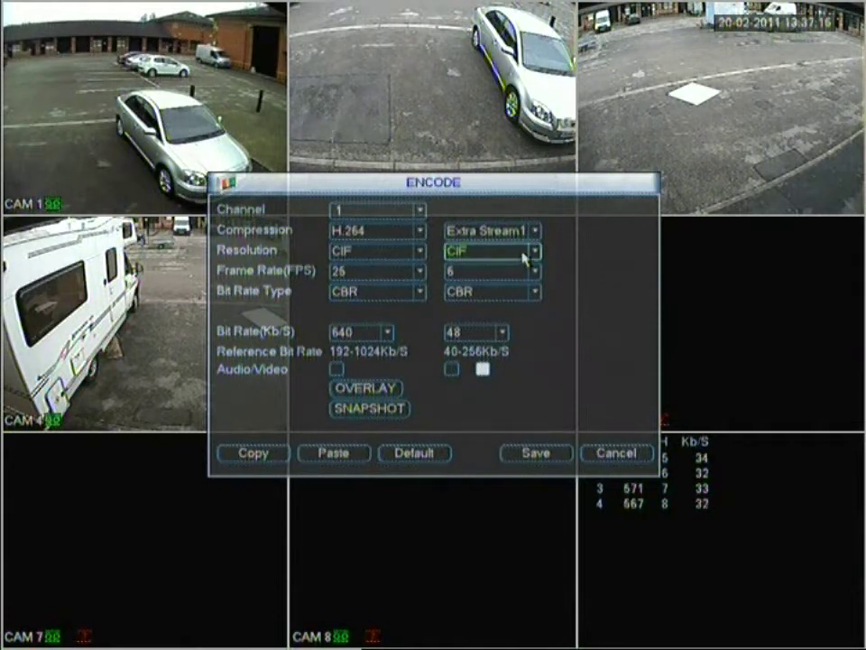
pyautogui.click(526, 254)
pyautogui.click(511, 282)
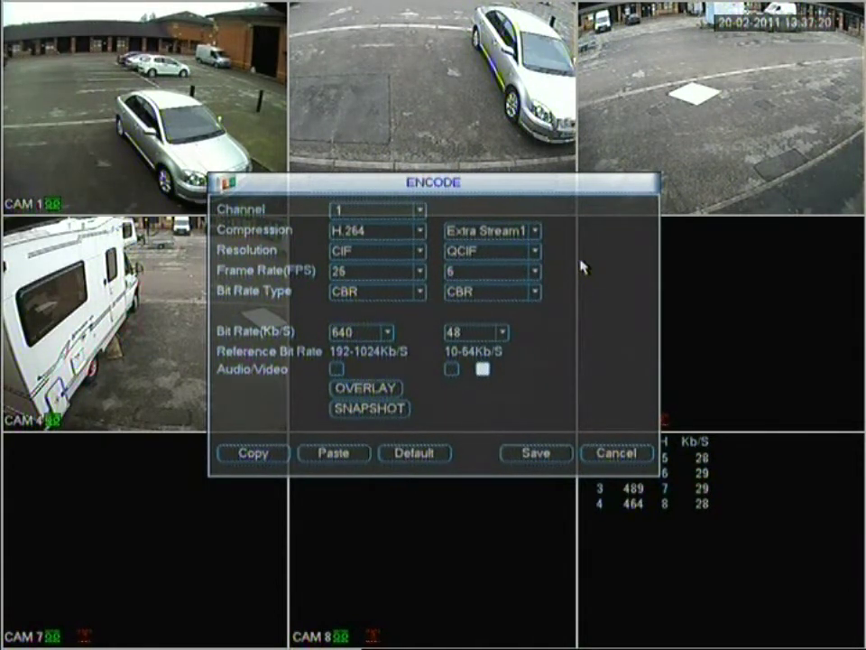
pyautogui.click(523, 271)
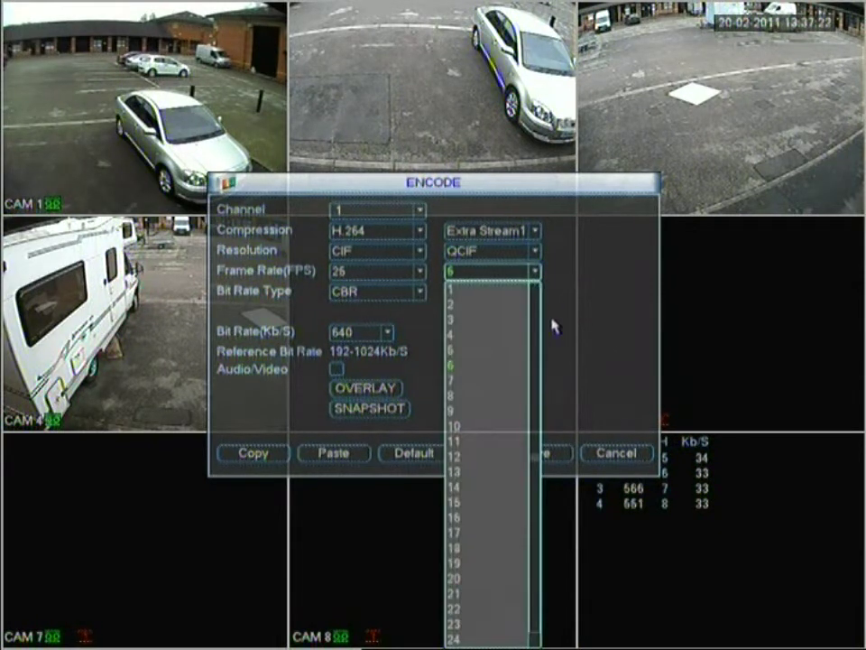
pyautogui.click(492, 636)
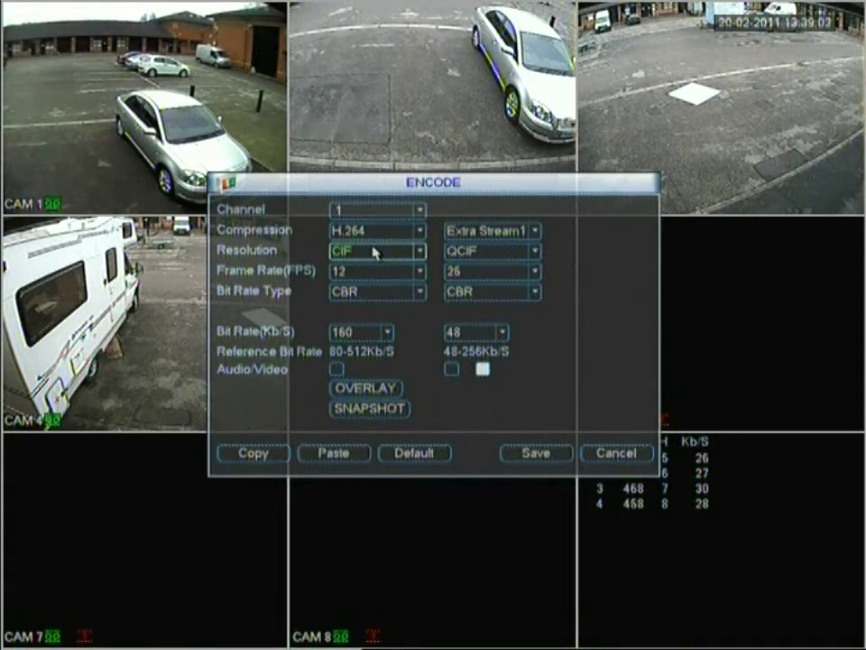
# Step: Set the main stream to 25 fps, briefly check D1's rates, and keep the extra stream at 25
pyautogui.click(389, 271)
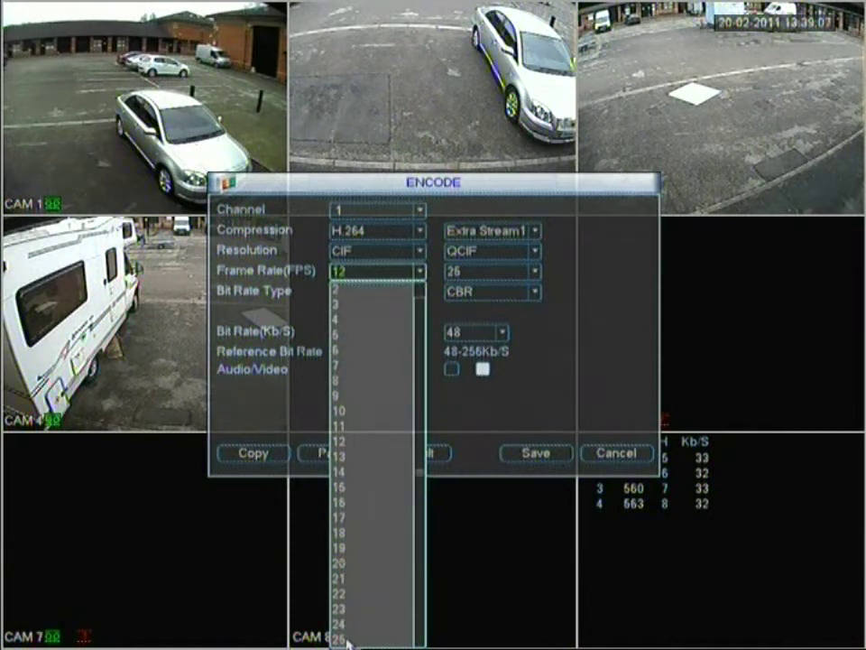
pyautogui.click(344, 638)
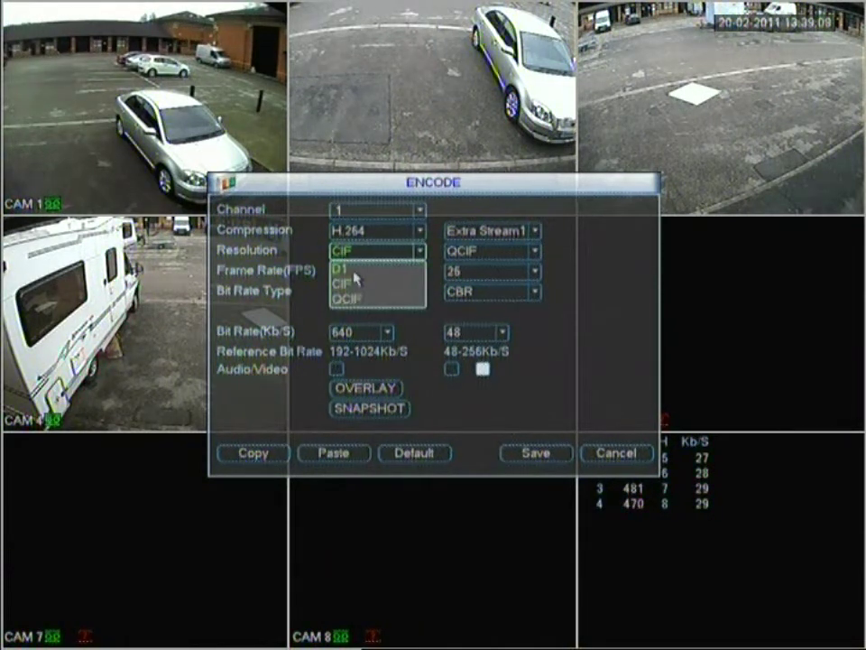
pyautogui.click(353, 269)
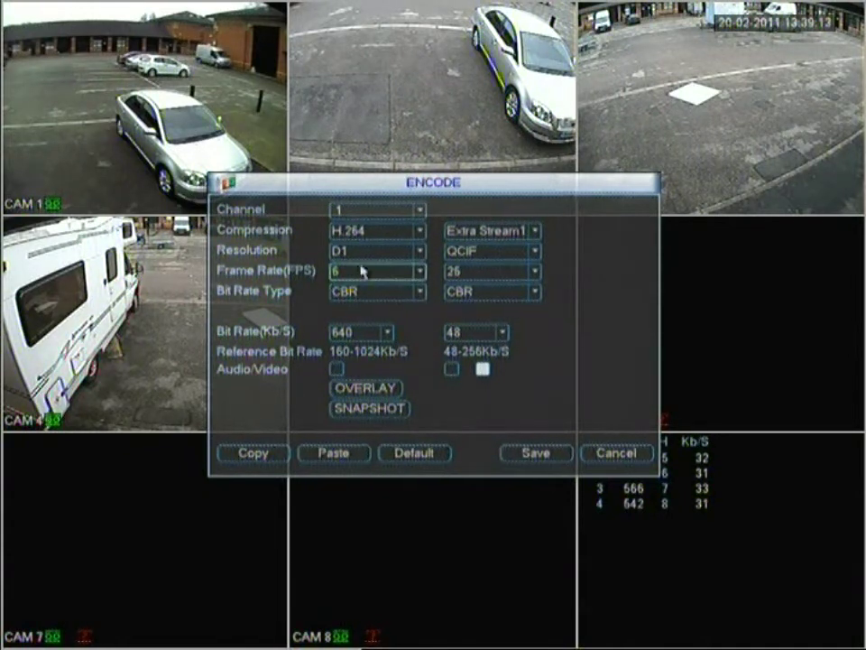
pyautogui.click(361, 273)
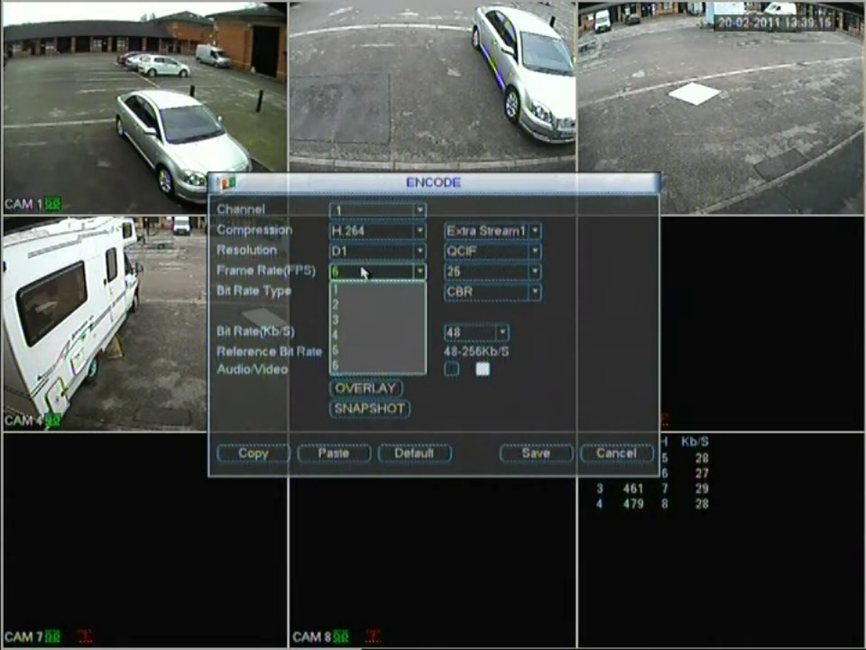
pyautogui.click(361, 272)
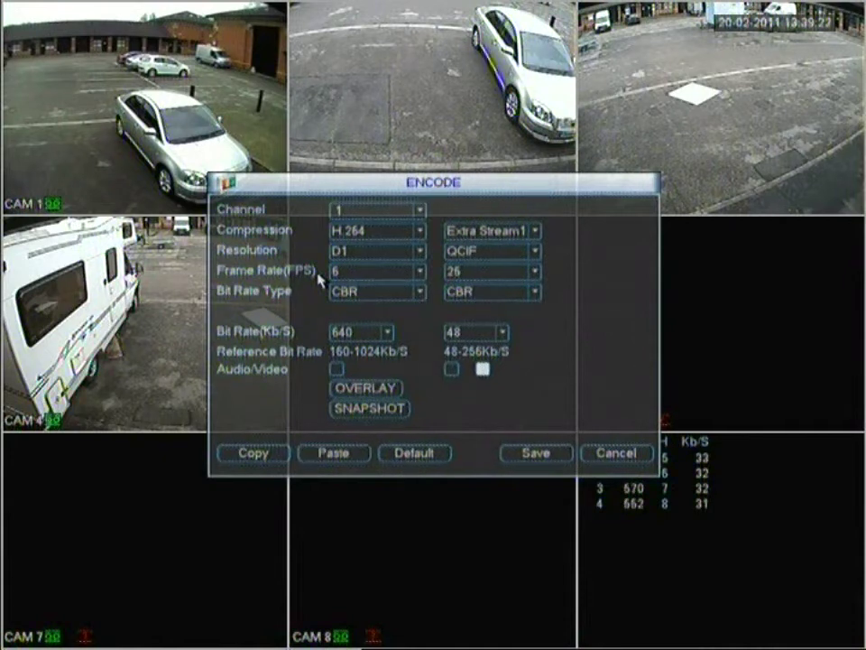
pyautogui.press('Down')
pyautogui.press('Up')
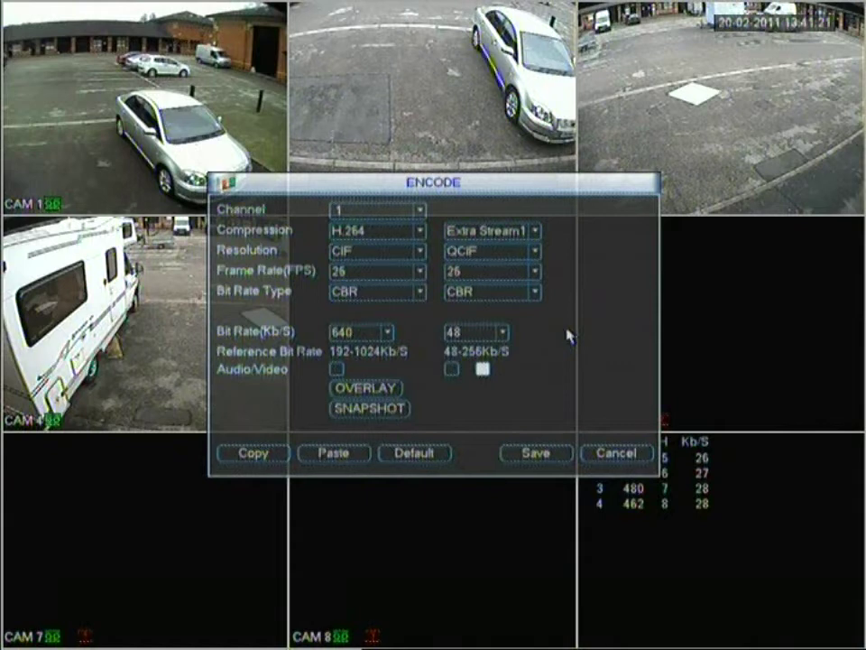
# Step: Review channel 1's Schedule, showing Regular recording 00:00–24:00, then return to Setting
pyautogui.rightClick(620, 403)
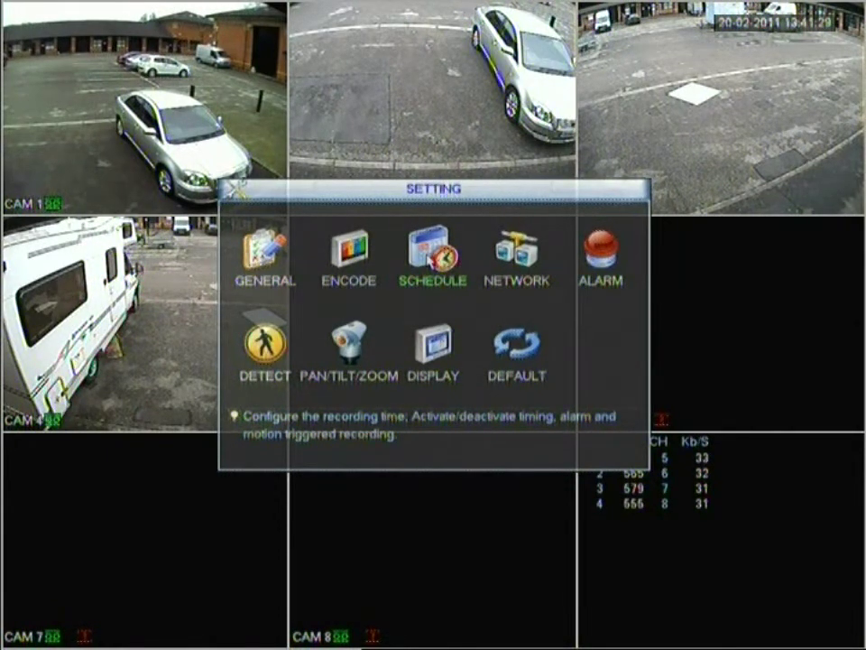
pyautogui.click(433, 255)
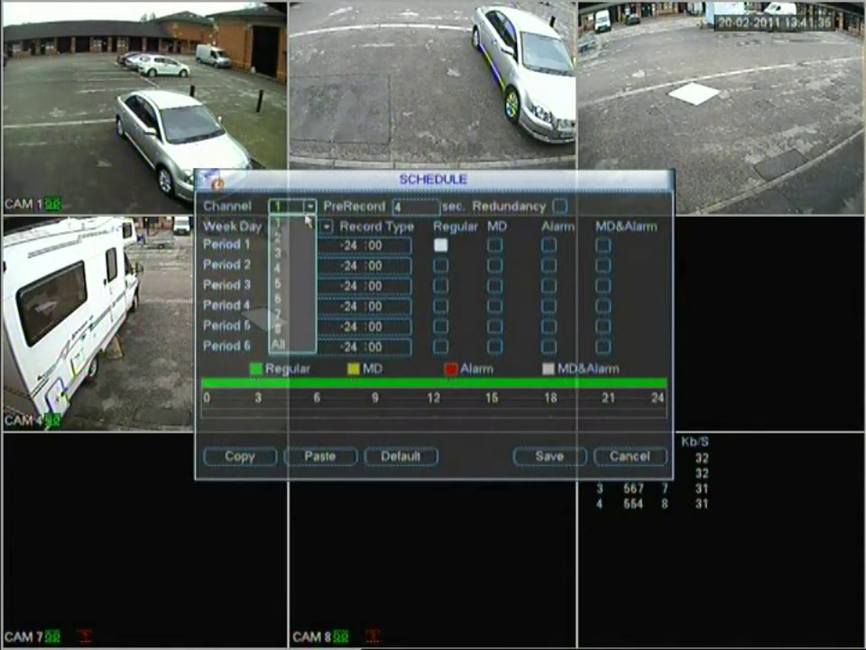
pyautogui.click(311, 217)
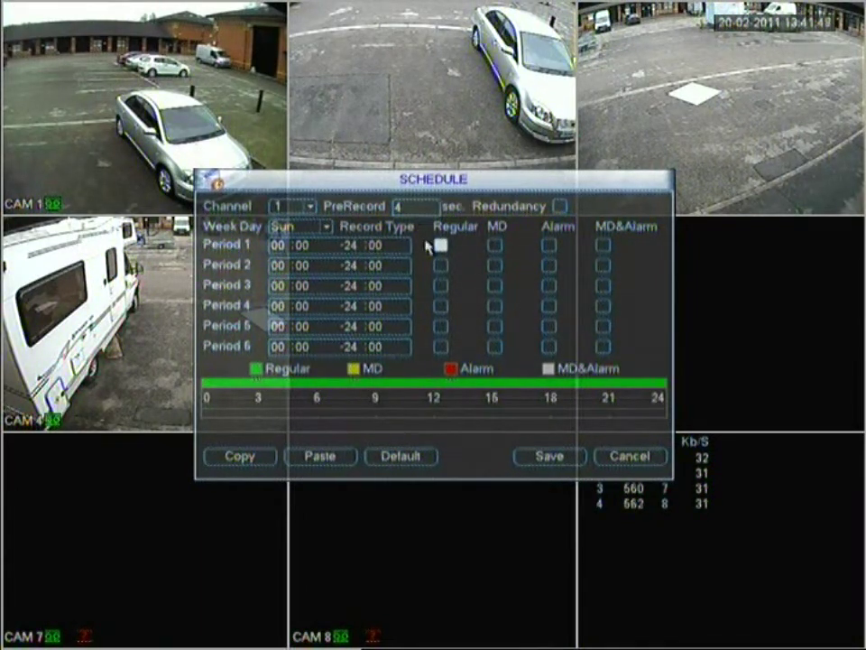
pyautogui.rightClick(535, 275)
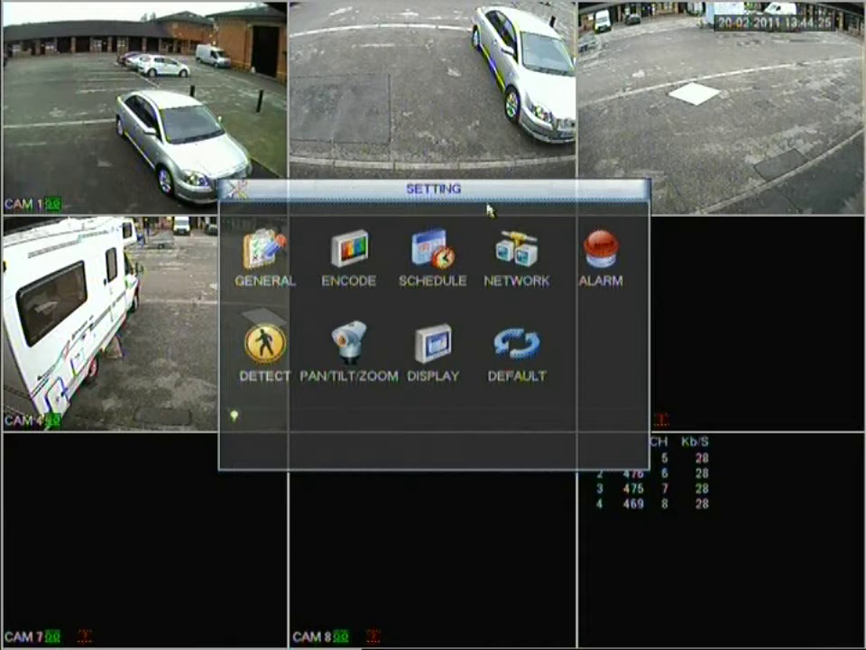
# Step: In Network settings, check the IP address, subnet mask and gateway fields, then enable DHCP
pyautogui.click(514, 253)
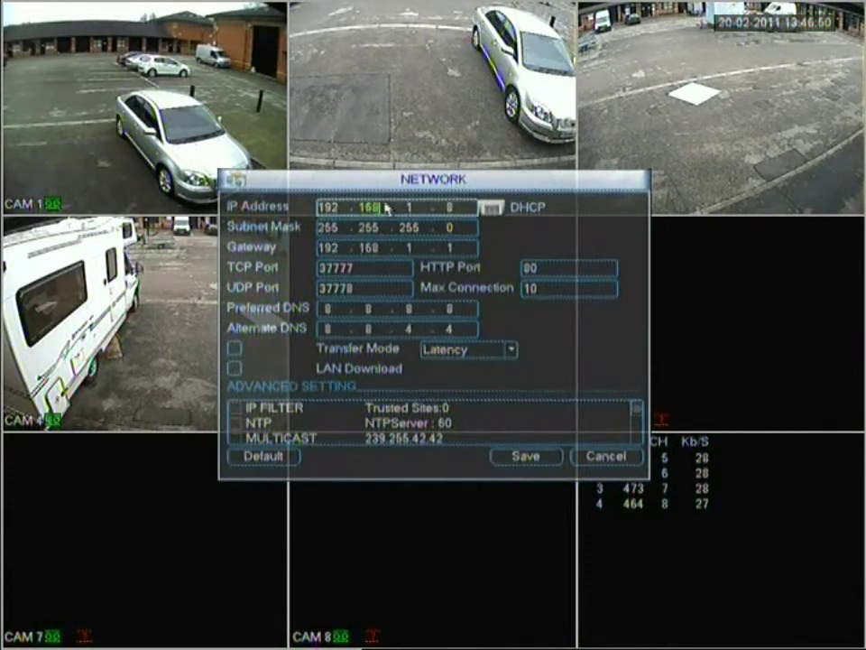
pyautogui.click(351, 210)
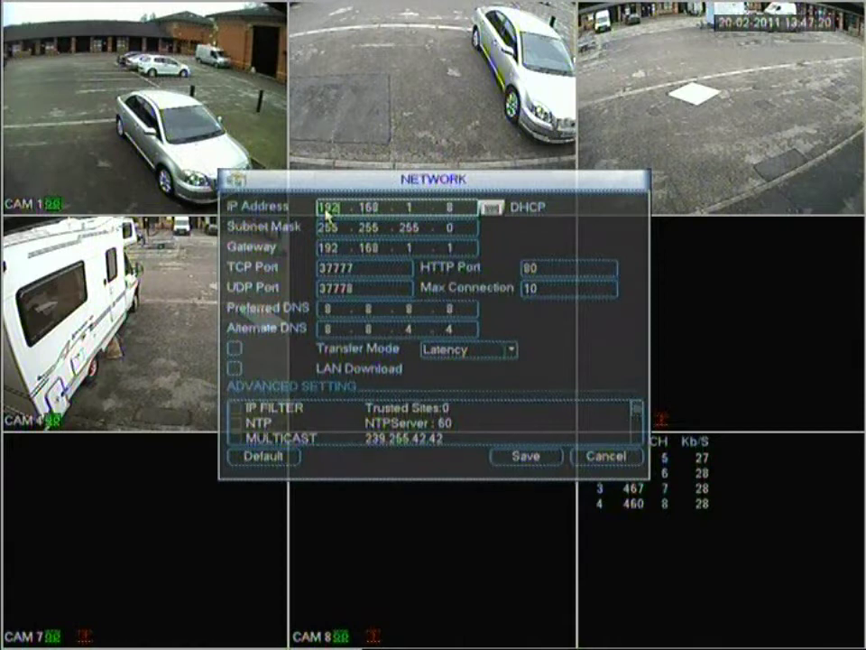
pyautogui.click(341, 211)
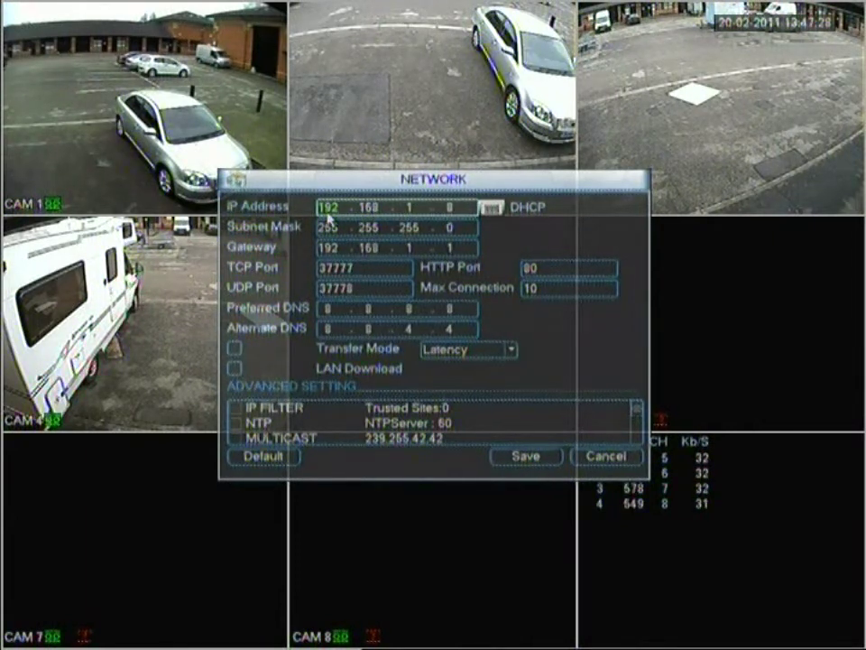
pyautogui.click(334, 228)
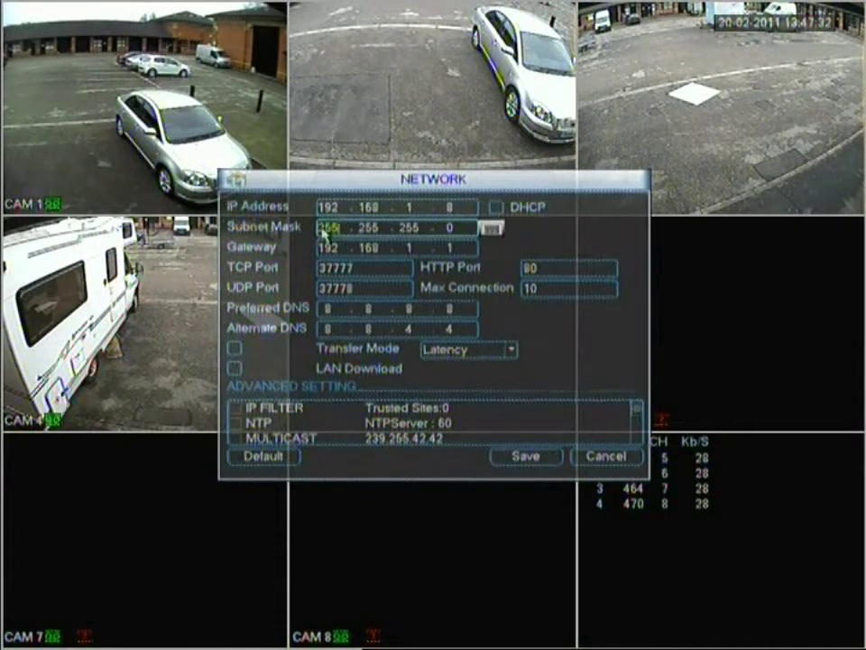
pyautogui.click(379, 249)
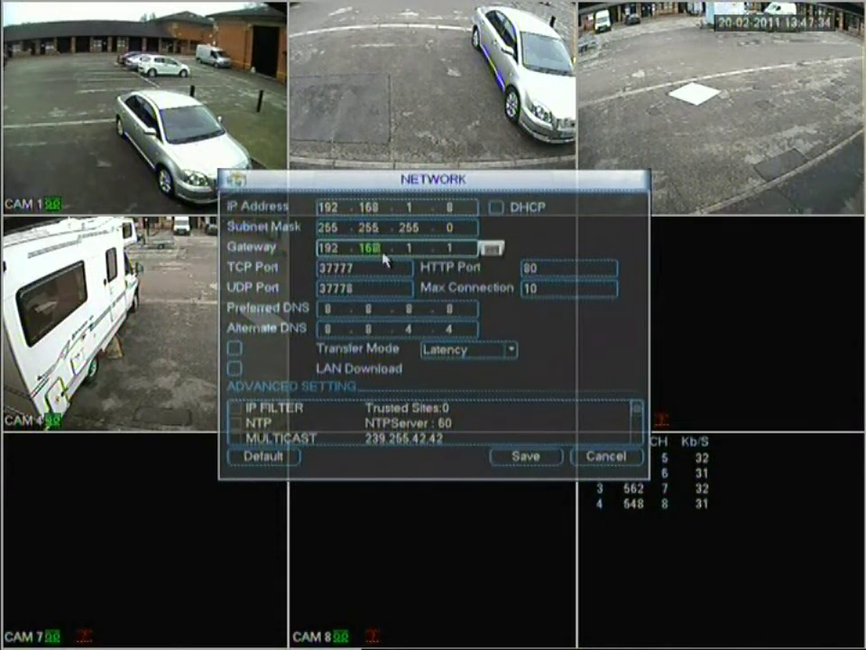
pyautogui.click(457, 249)
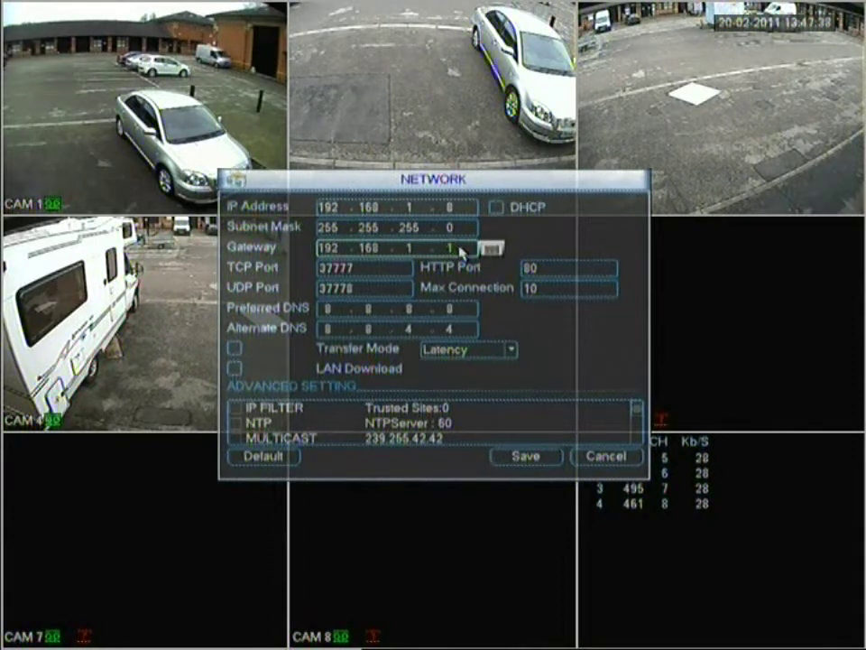
pyautogui.click(497, 208)
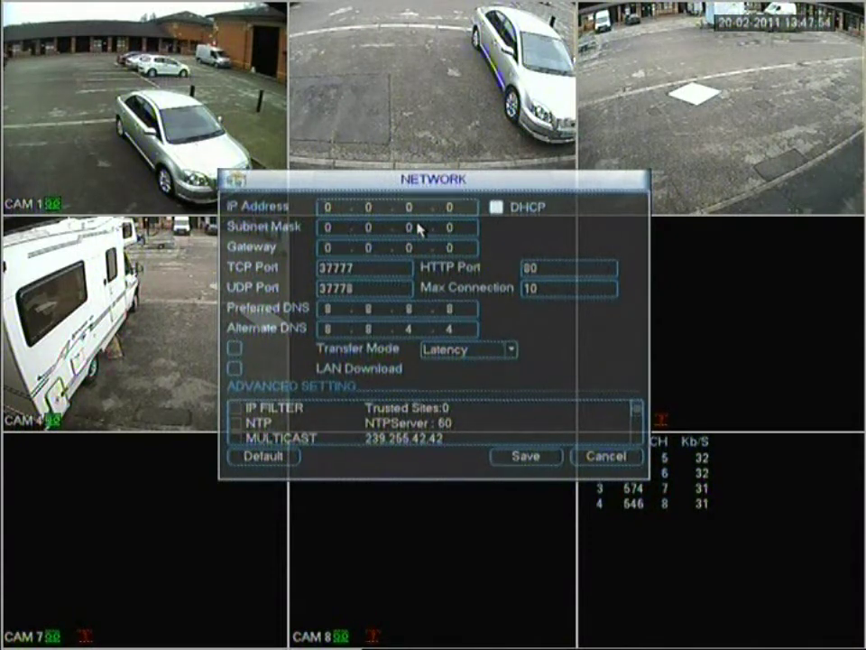
# Step: Edit the UDP port and IP address fields for static IP 192.168.1.8
pyautogui.click(336, 289)
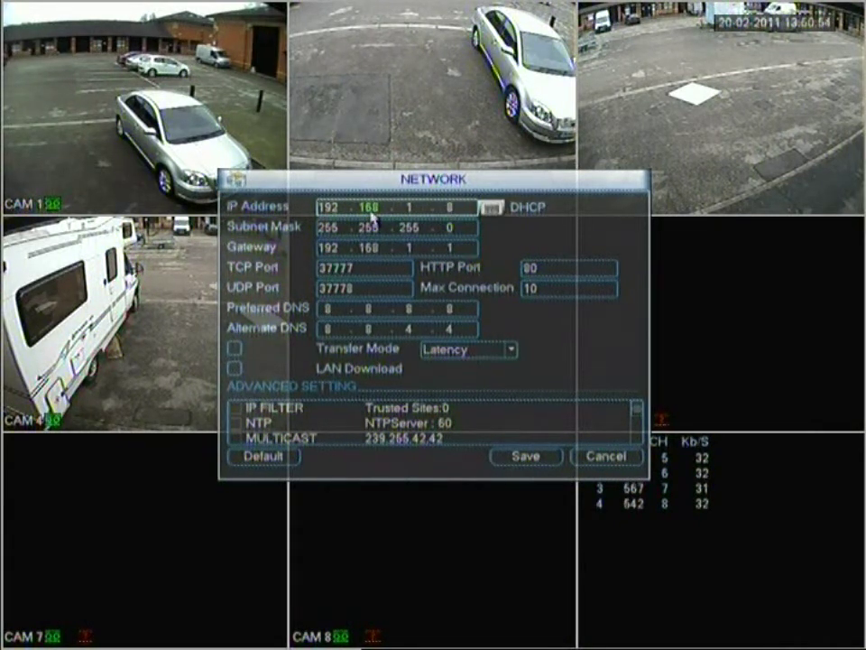
pyautogui.click(450, 213)
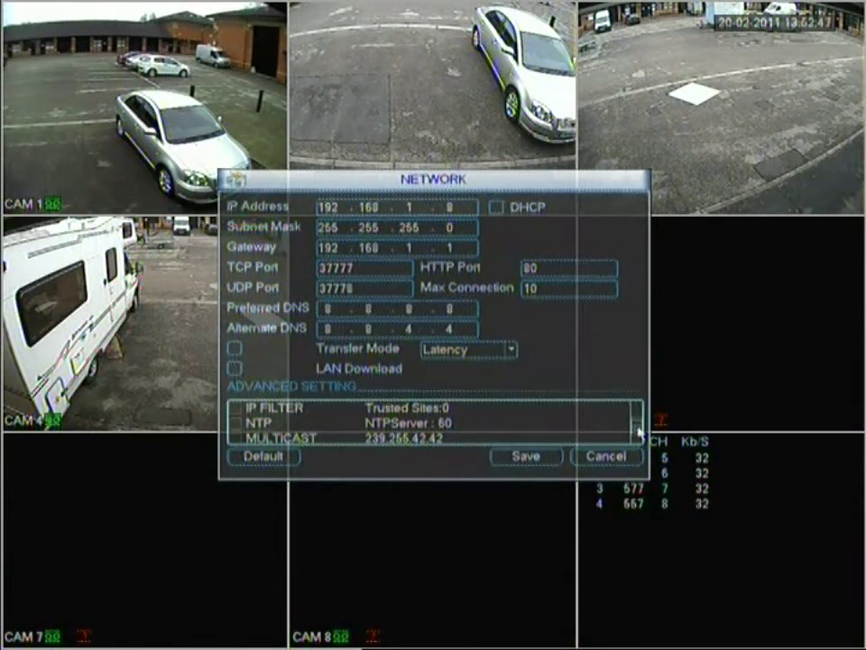
# Step: Scroll the advanced network list past EMAIL, FTP and ALARM SERVER and select PPPOE
pyautogui.scroll(-3, 641, 456)
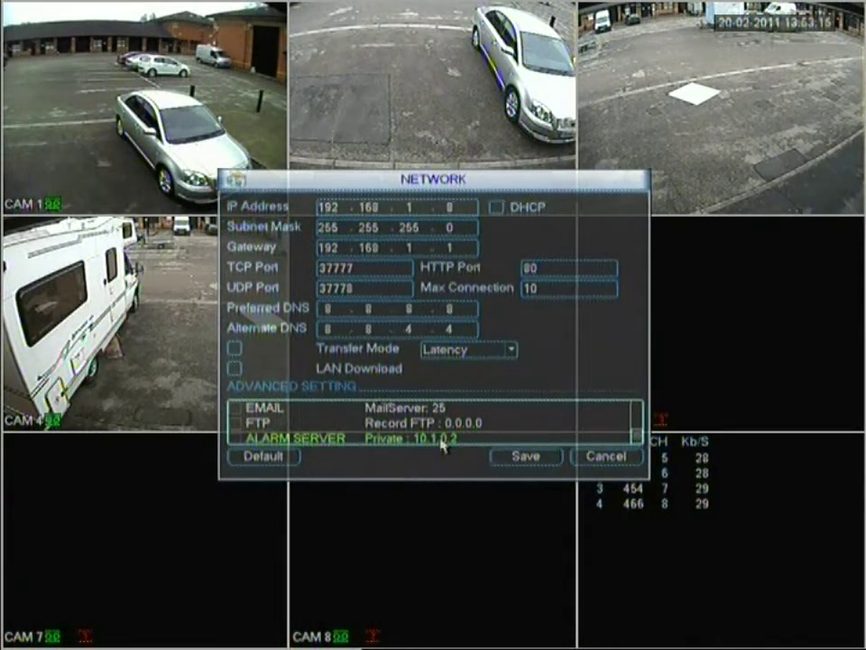
pyautogui.click(638, 438)
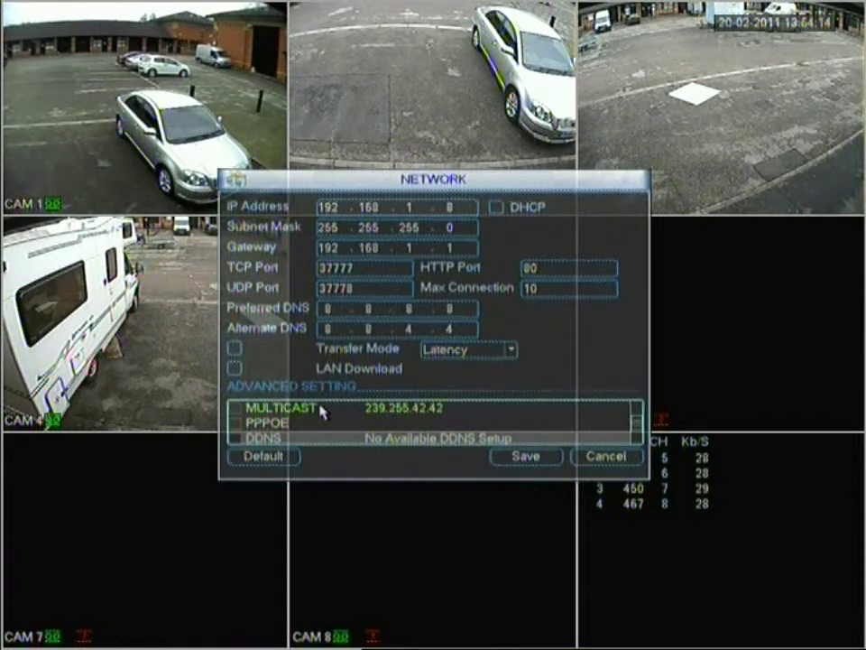
pyautogui.click(270, 428)
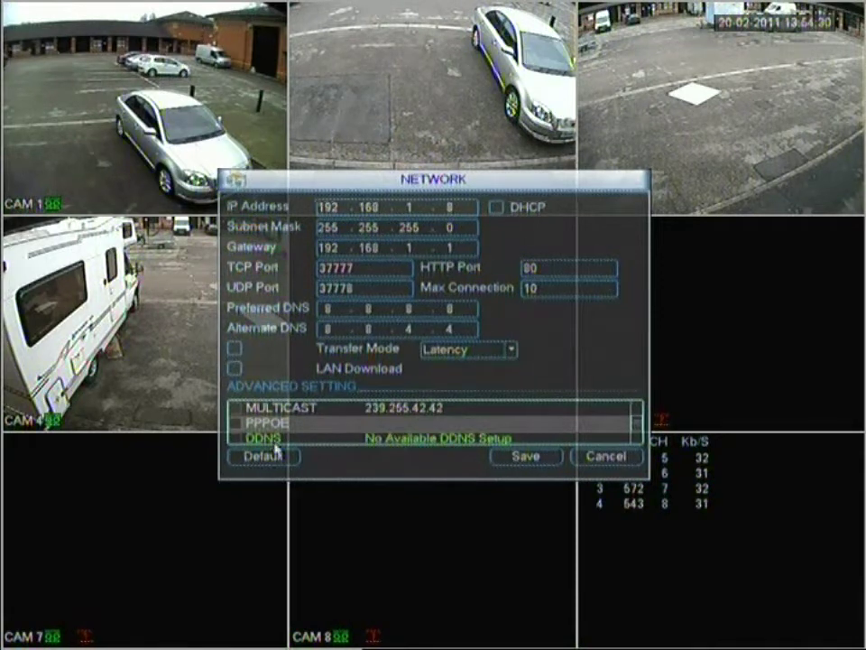
pyautogui.doubleClick(290, 440)
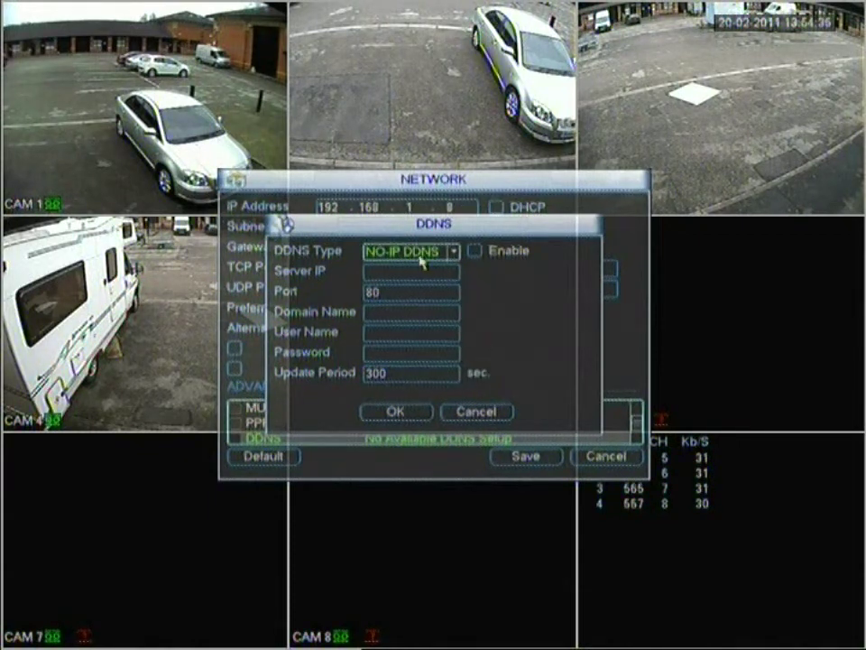
pyautogui.click(454, 252)
pyautogui.click(454, 252)
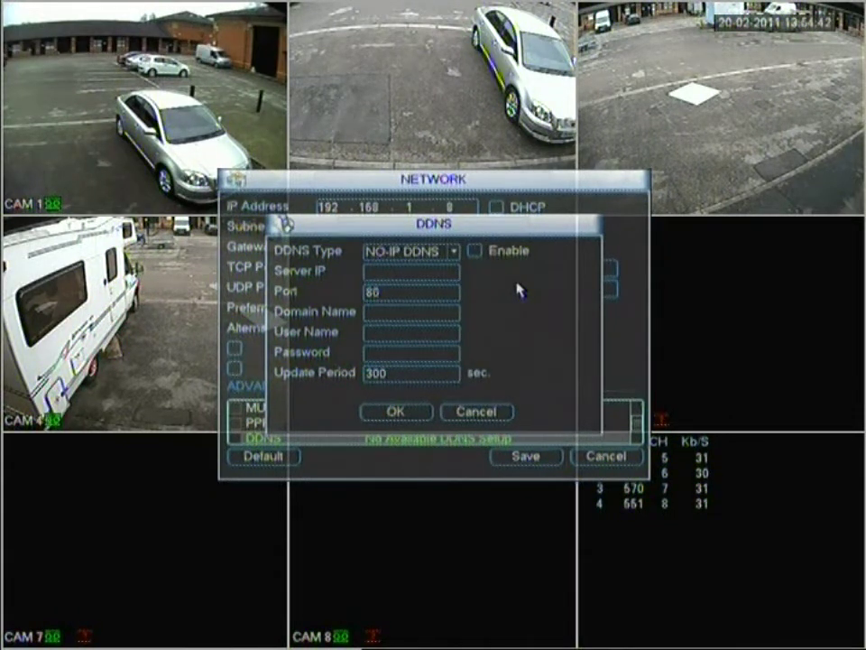
pyautogui.click(438, 416)
pyautogui.scroll(2, 441, 416)
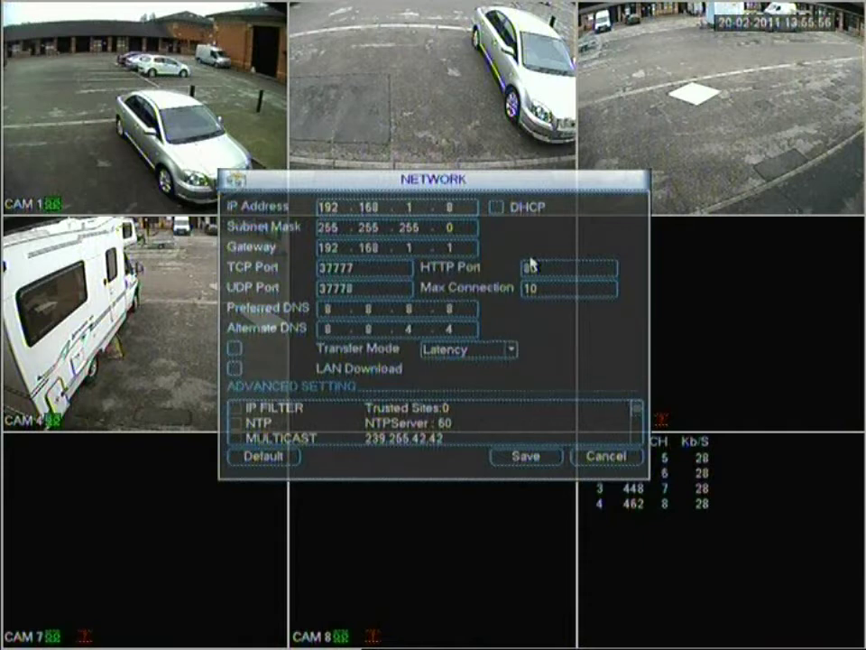
# Step: Review alarm input 1's Alarm settings and period schedule, then close them unchanged
pyautogui.rightClick(531, 264)
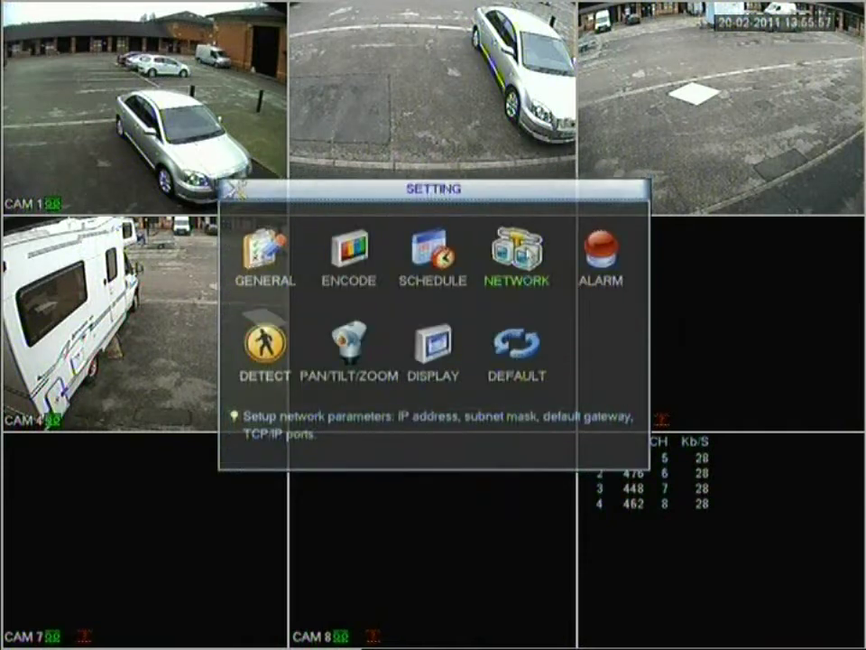
pyautogui.click(610, 256)
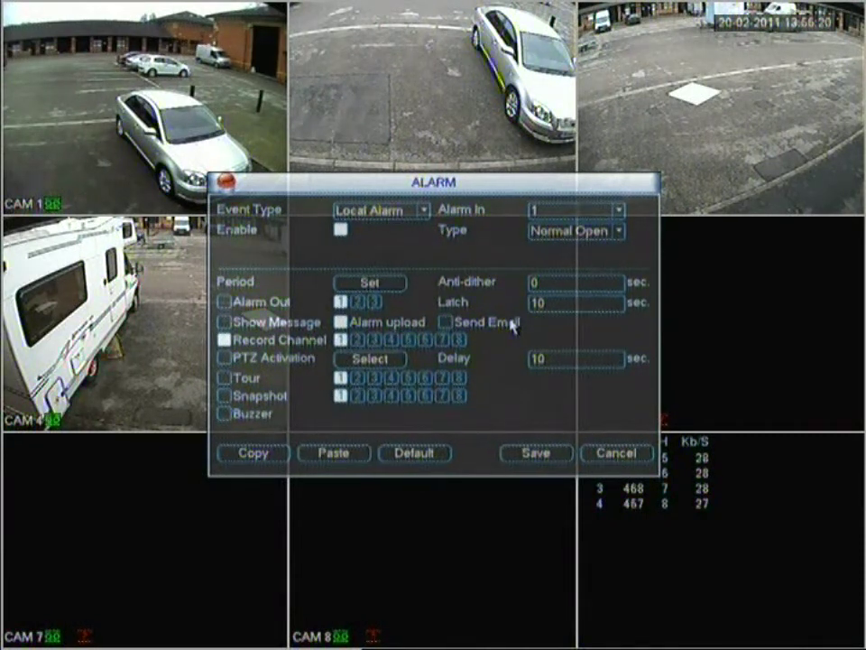
pyautogui.click(355, 287)
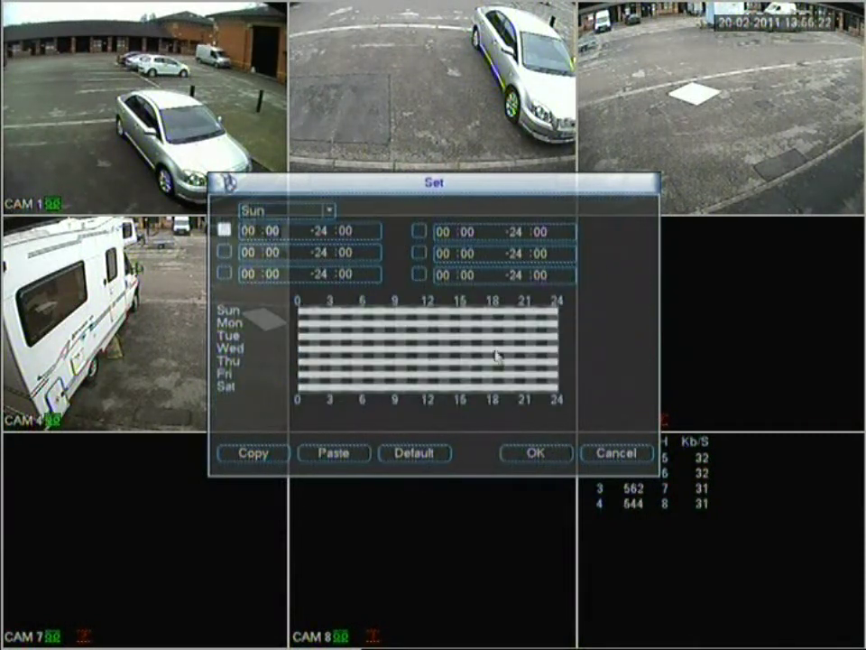
pyautogui.rightClick(543, 386)
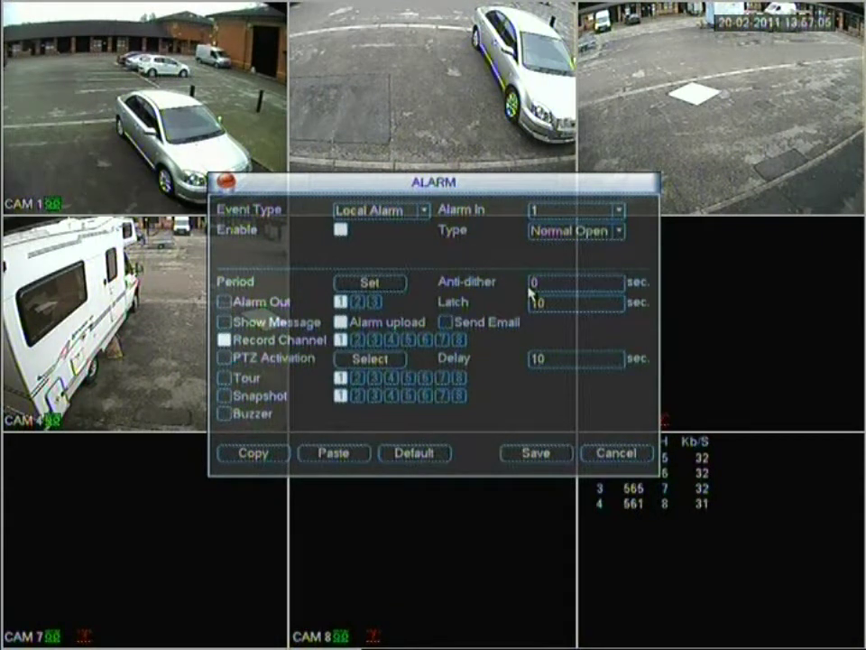
pyautogui.rightClick(528, 354)
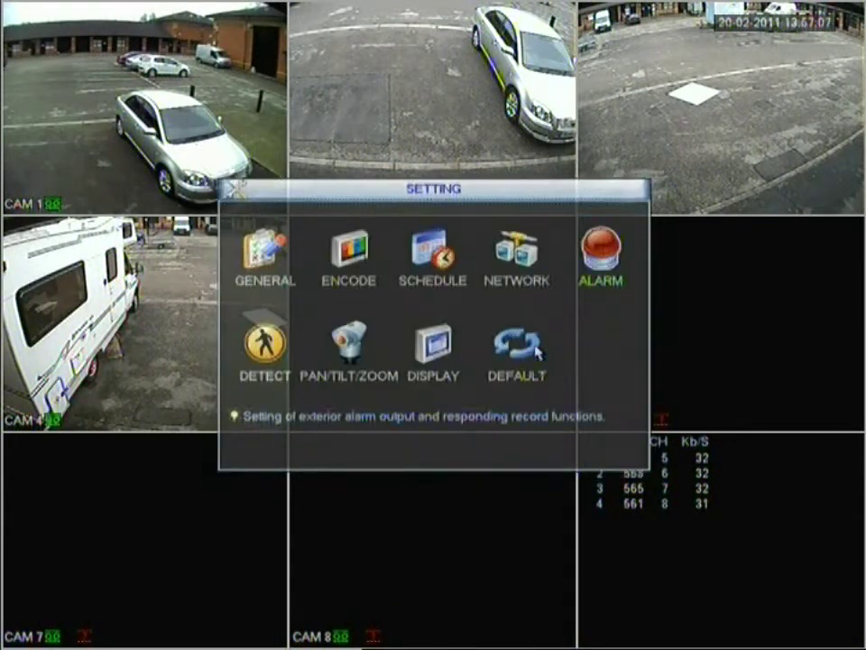
# Step: Open Detect for channel 1 and drag motion regions over the parked silver car
pyautogui.click(285, 340)
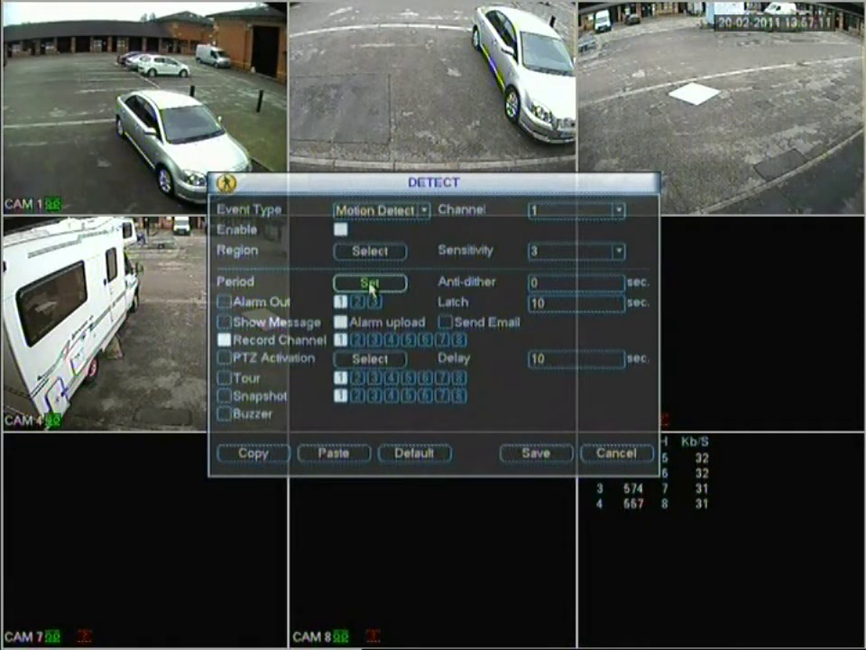
pyautogui.click(561, 215)
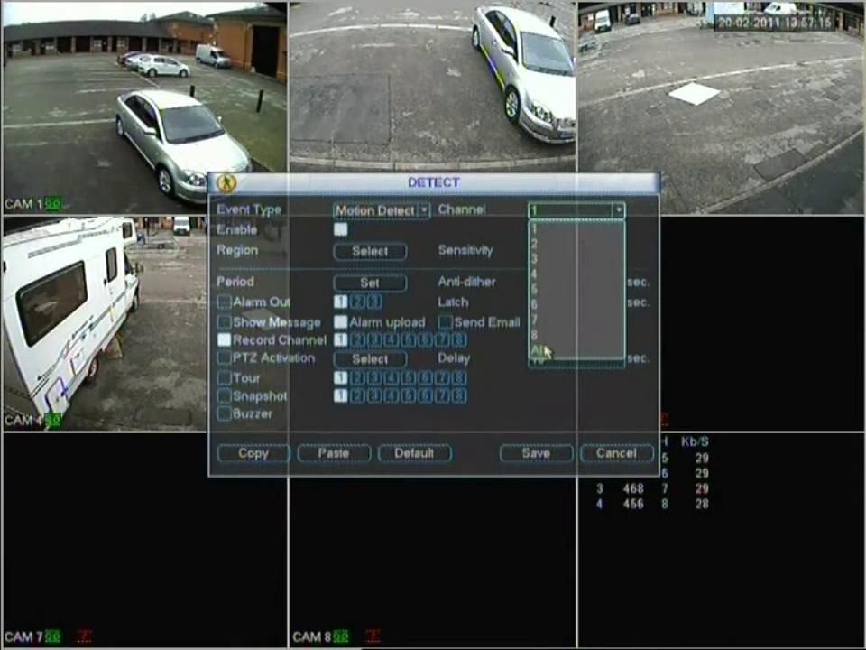
pyautogui.click(547, 227)
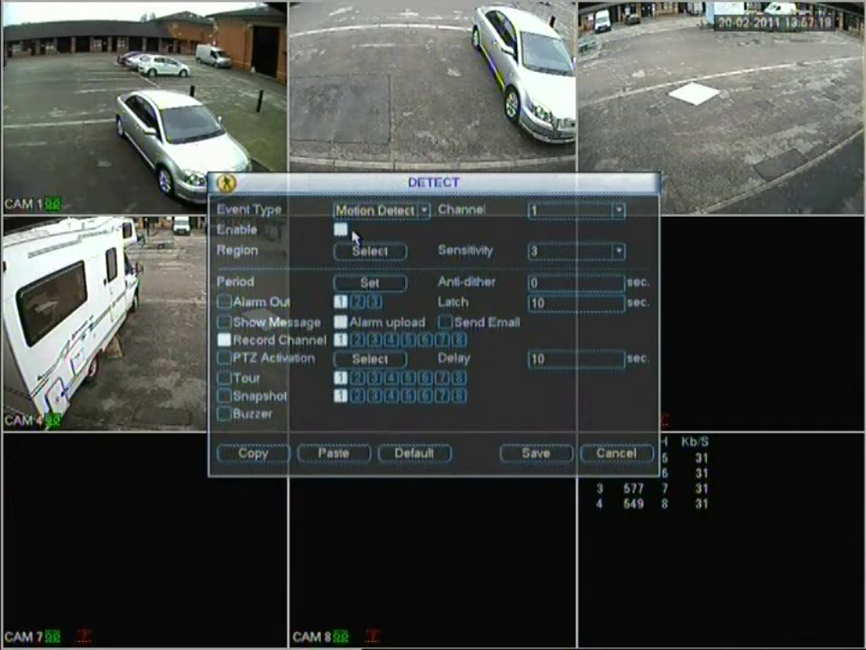
pyautogui.click(368, 253)
pyautogui.moveTo(505, 226); pyautogui.dragTo(200, 465)
pyautogui.moveTo(238, 503); pyautogui.dragTo(571, 232)
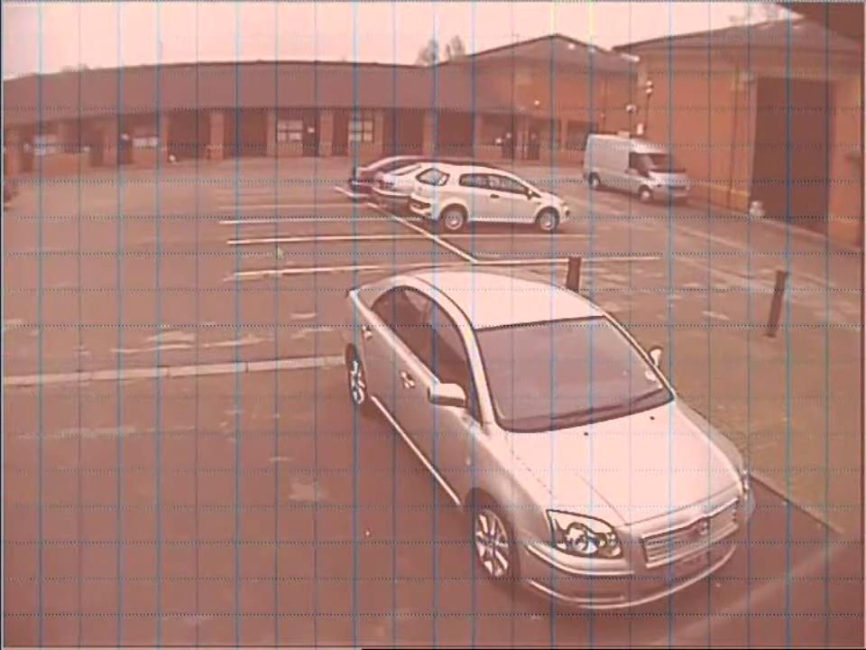
pyautogui.moveTo(316, 218); pyautogui.dragTo(785, 646)
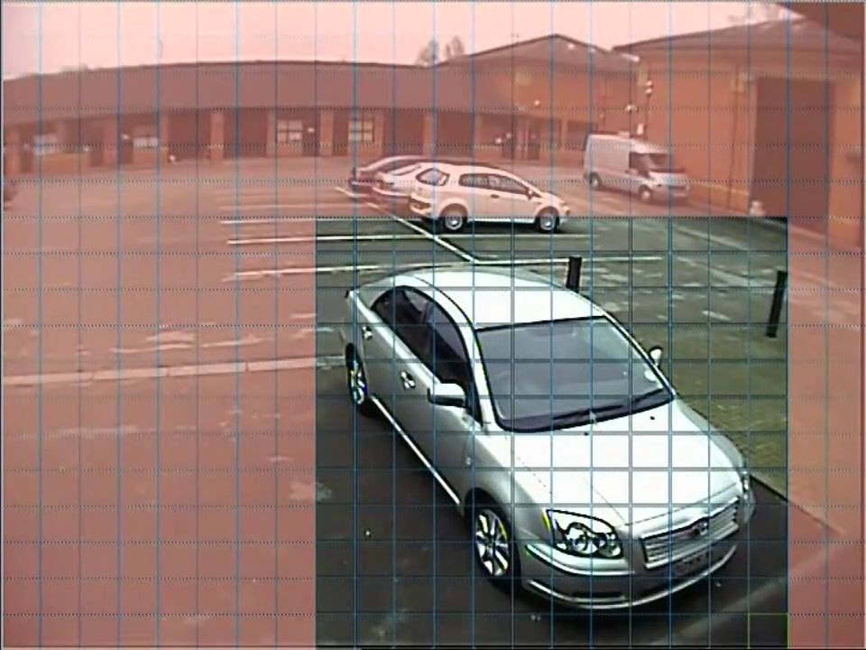
pyautogui.rightClick(560, 411)
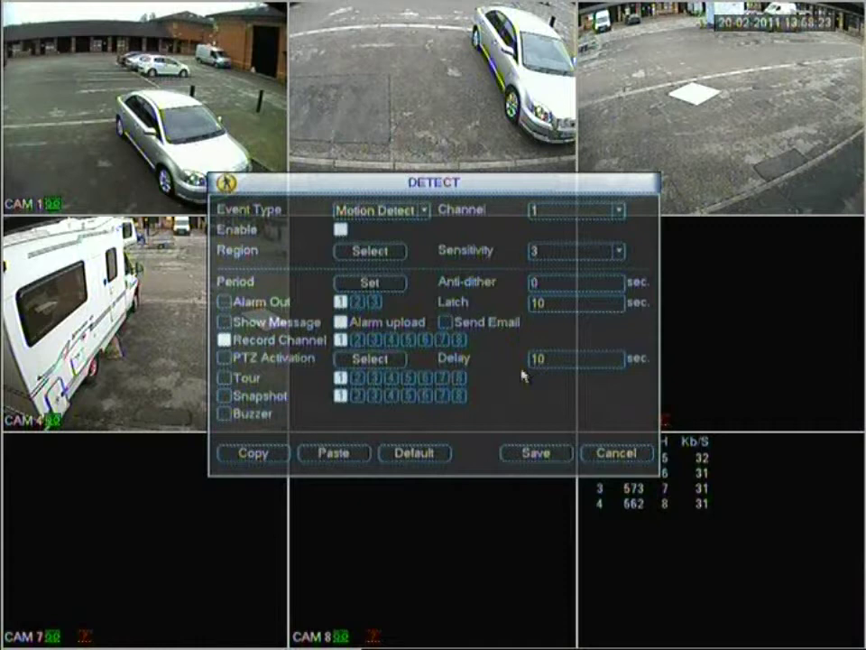
# Step: Keep motion sensitivity at level 3 and leave the weekly detection schedule unchanged
pyautogui.click(568, 250)
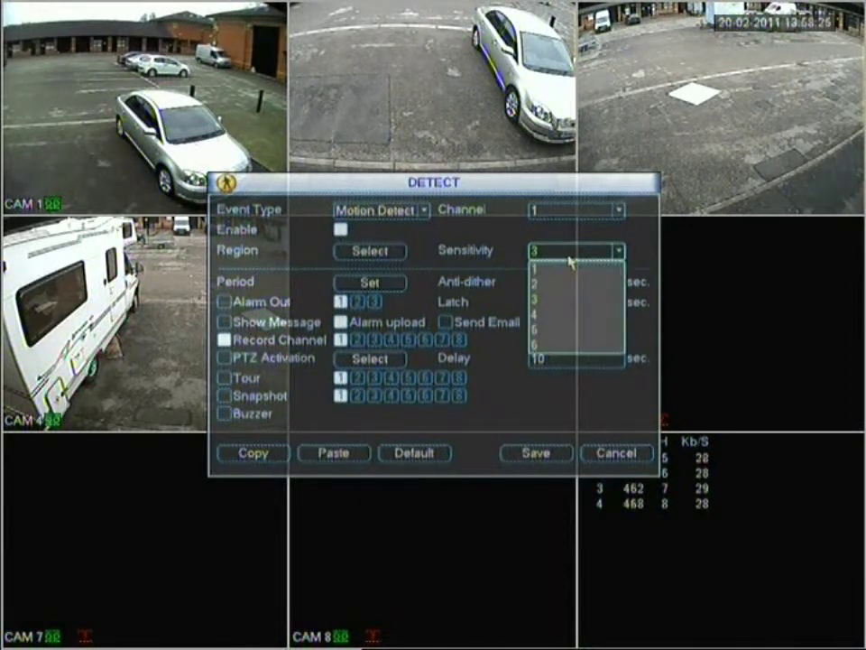
pyautogui.click(560, 254)
pyautogui.click(561, 252)
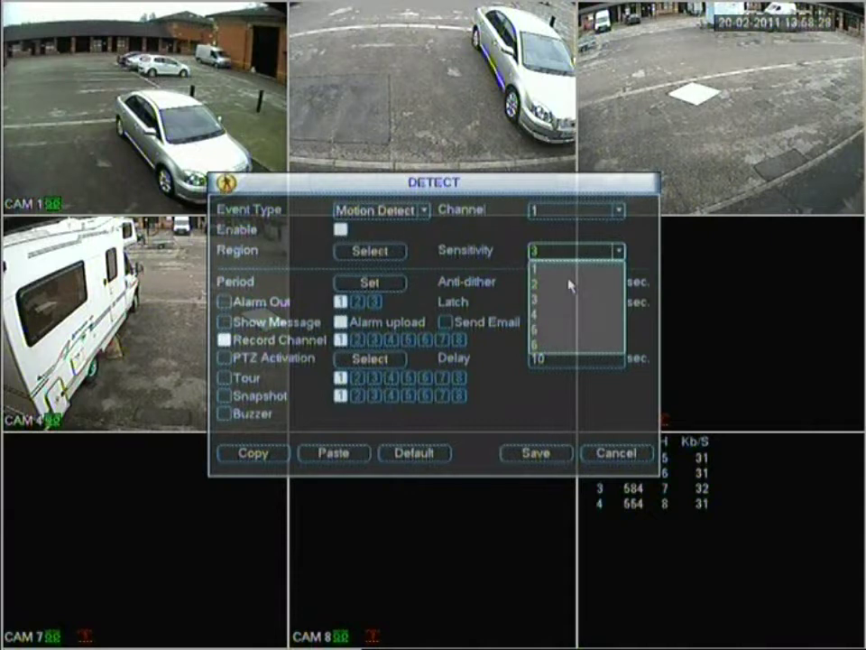
pyautogui.click(370, 282)
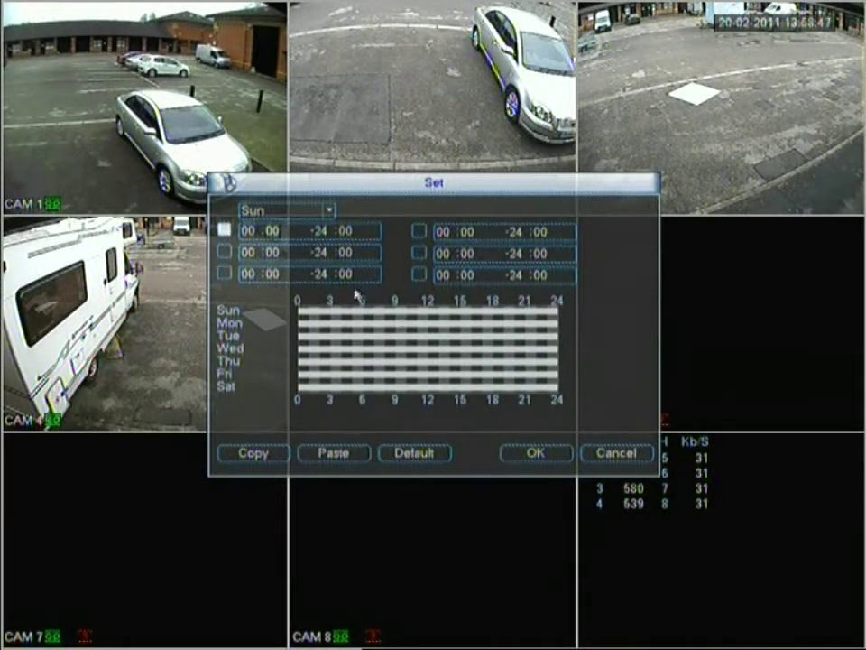
pyautogui.rightClick(502, 381)
# Step: Toggle email alerts on then off, leave the delay unchanged, and close Detect
pyautogui.click(589, 289)
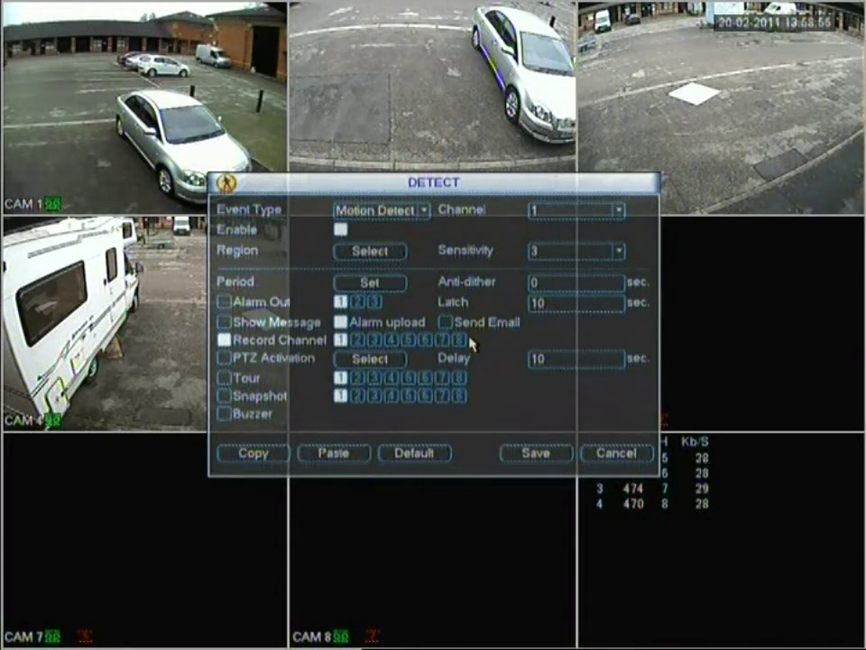
pyautogui.click(445, 321)
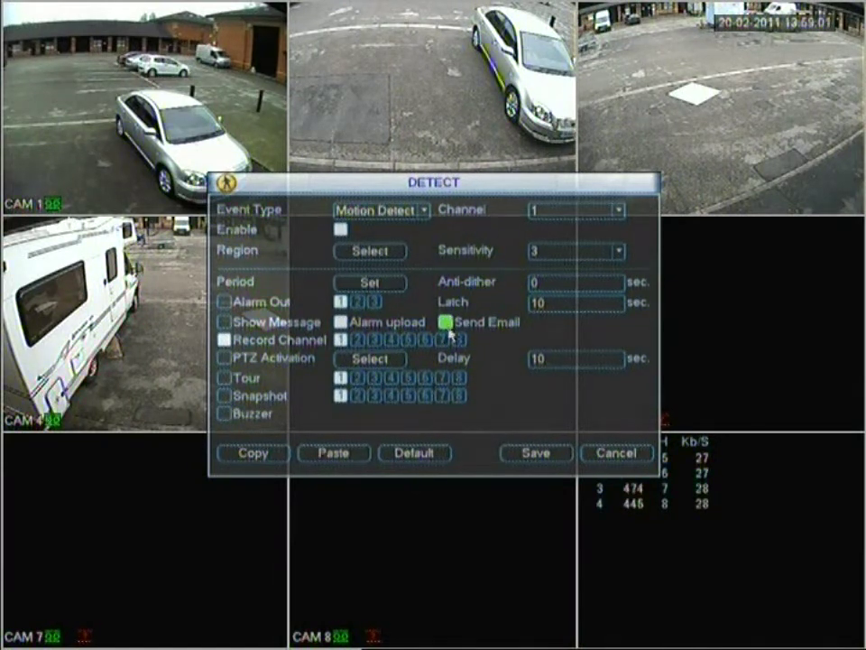
pyautogui.click(451, 324)
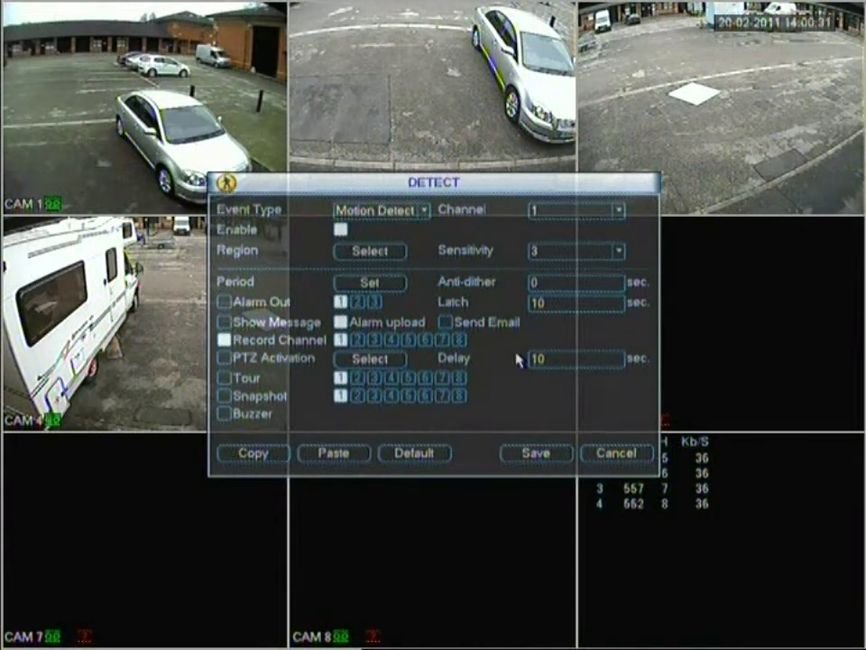
pyautogui.click(531, 359)
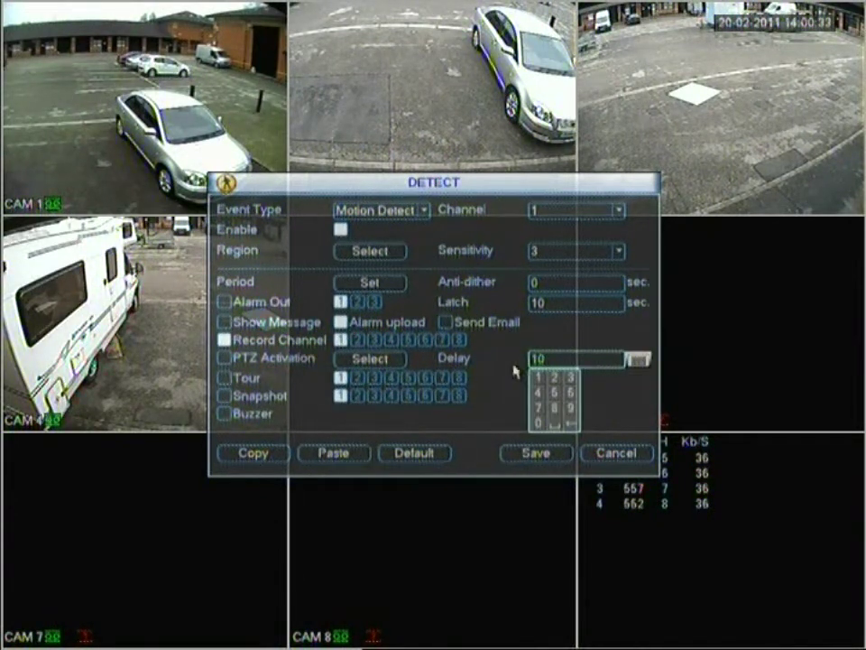
pyautogui.rightClick(514, 367)
pyautogui.rightClick(520, 365)
pyautogui.press('Right')
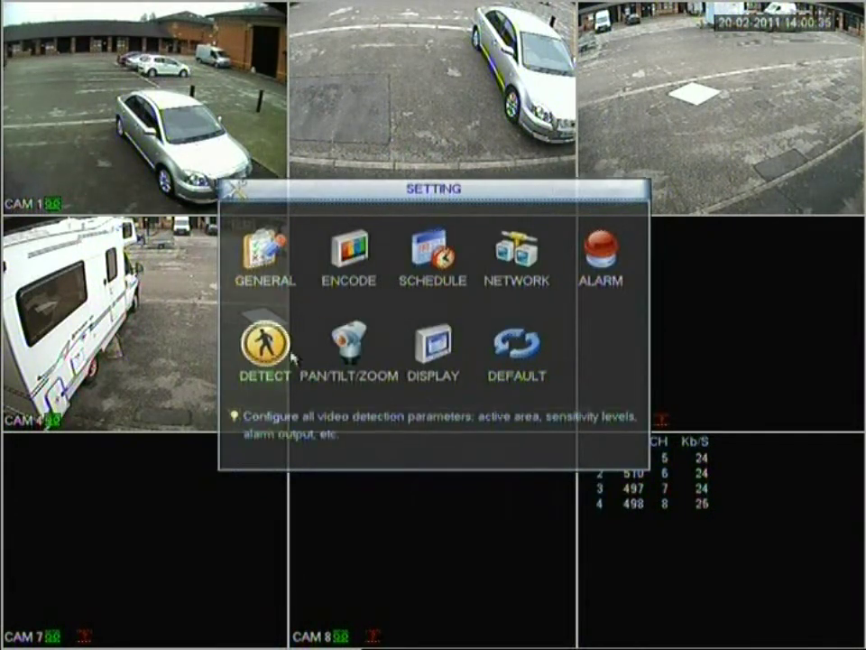
pyautogui.press('Right')
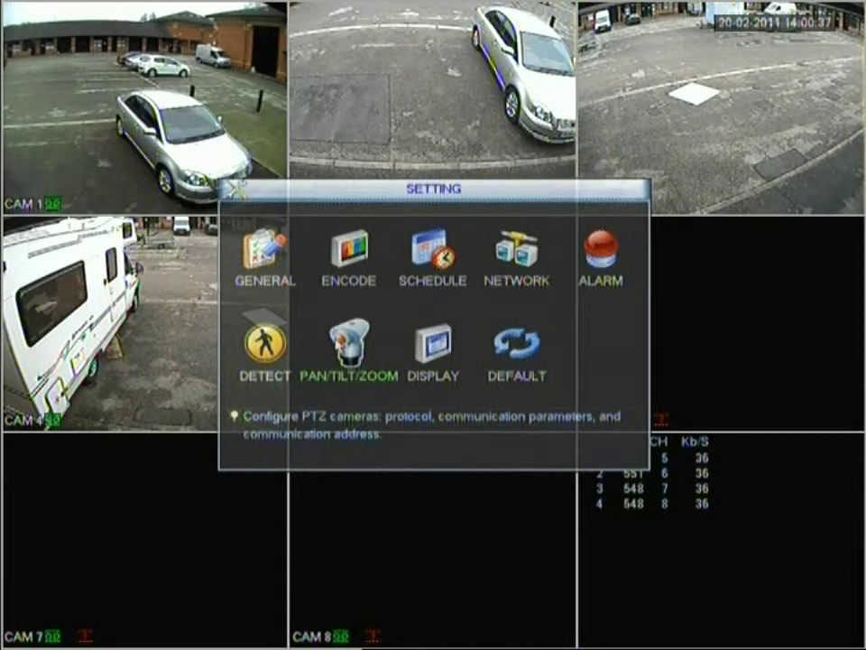
# Step: Open Pan/Tilt/Zoom settings for channel 1 and check the protocol list, leaving NONE
pyautogui.click(362, 358)
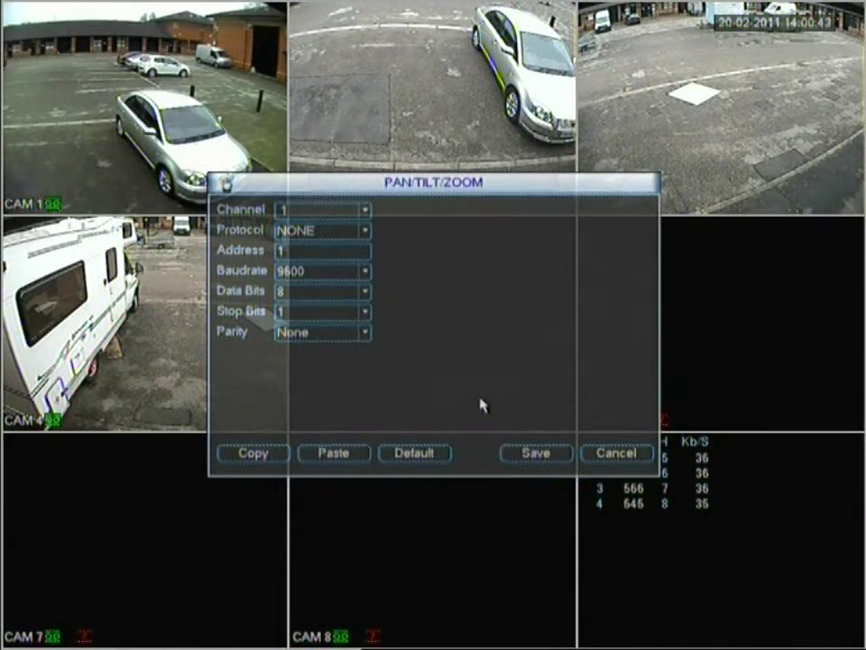
pyautogui.click(311, 209)
pyautogui.click(323, 210)
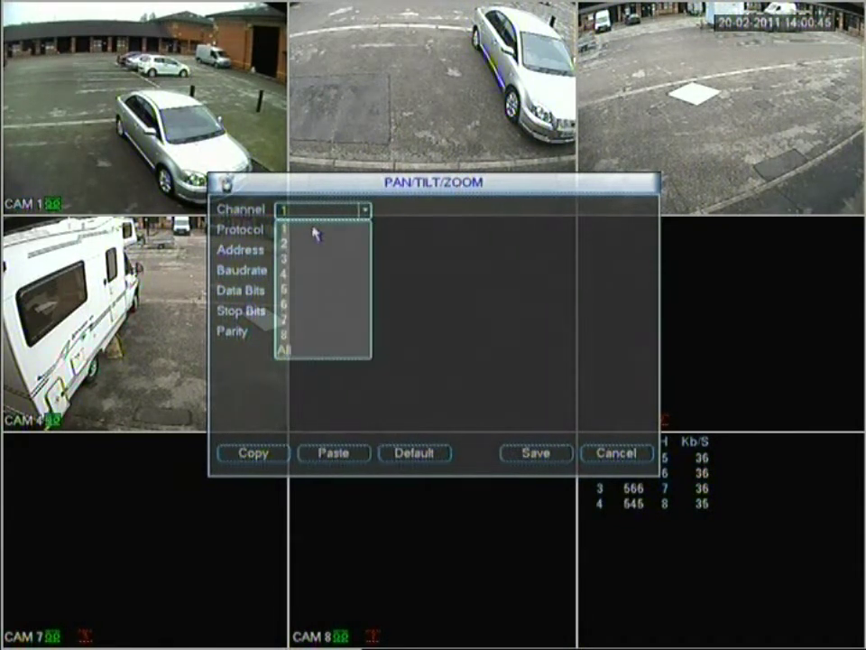
pyautogui.click(328, 200)
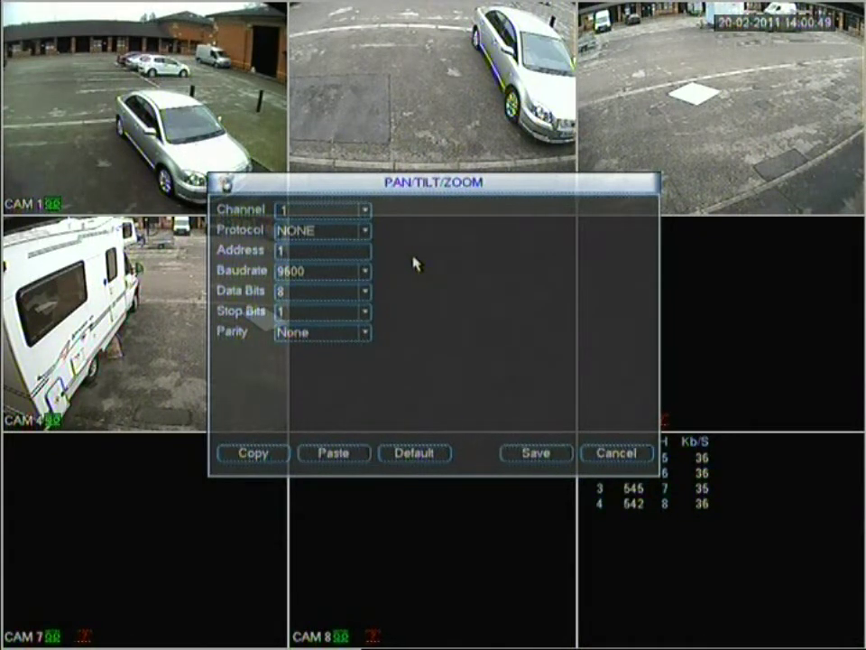
pyautogui.click(359, 230)
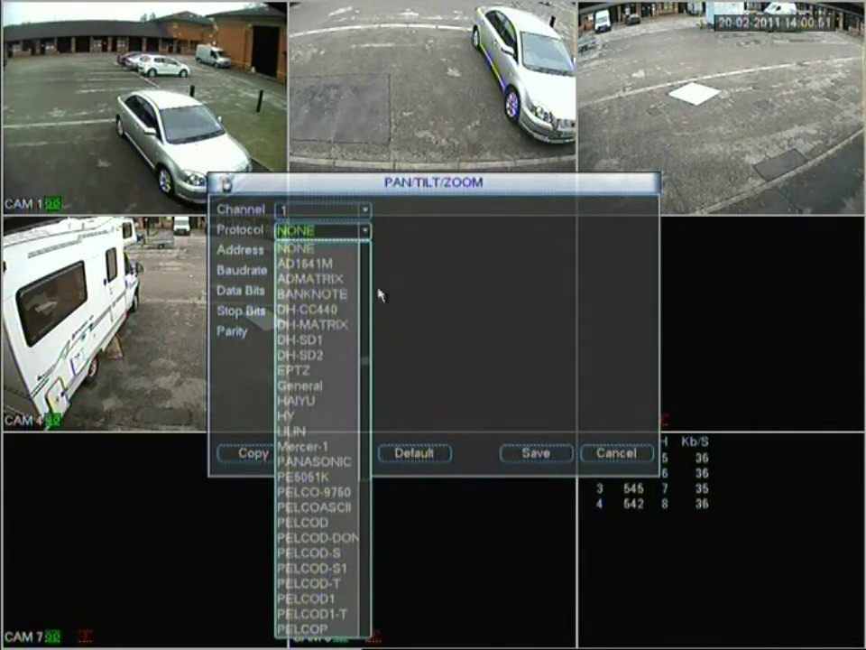
pyautogui.click(479, 279)
pyautogui.click(343, 232)
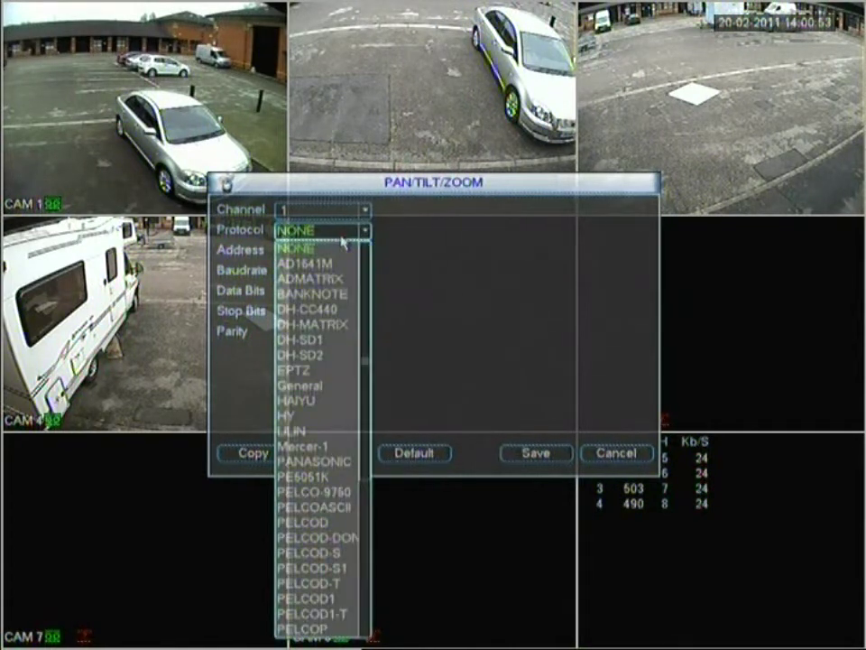
pyautogui.click(385, 244)
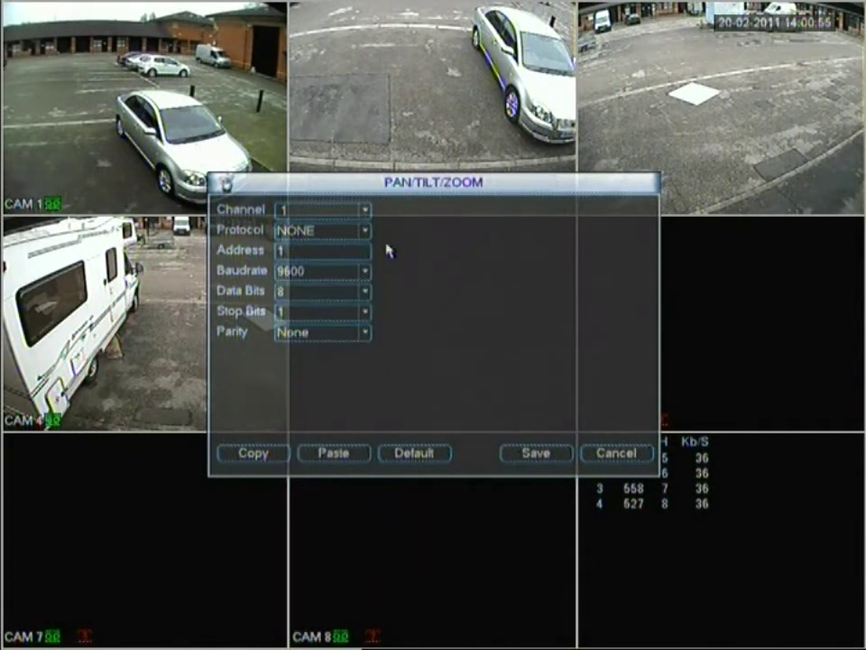
# Step: Check the camera address and parity options, keep protocol NONE, and exit without saving
pyautogui.click(307, 257)
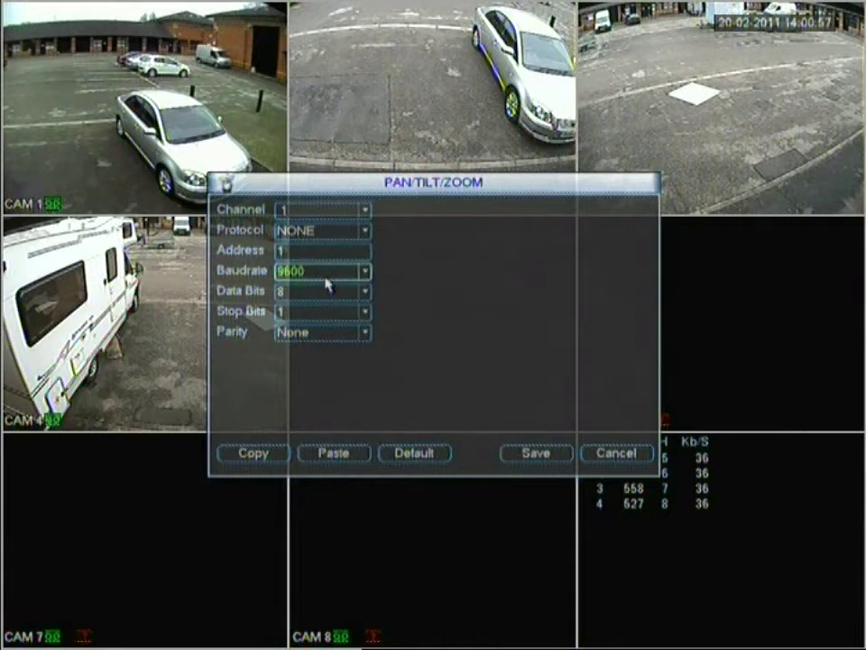
pyautogui.click(323, 336)
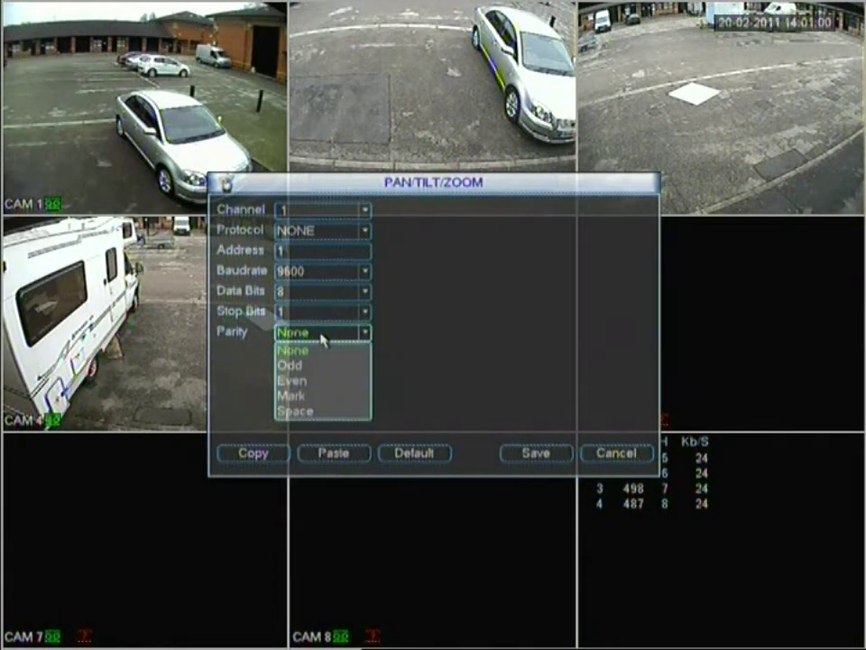
pyautogui.click(426, 344)
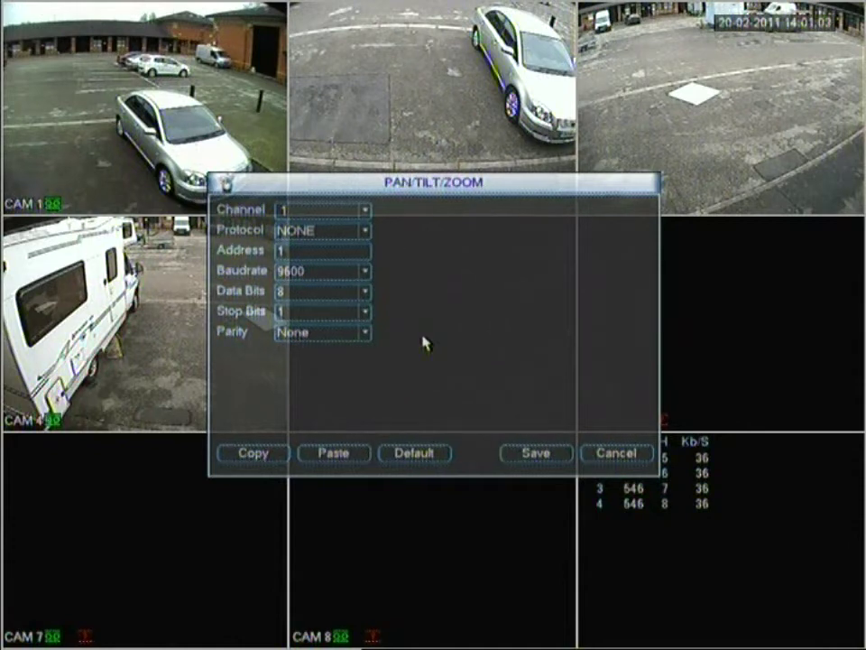
pyautogui.click(334, 235)
pyautogui.click(437, 272)
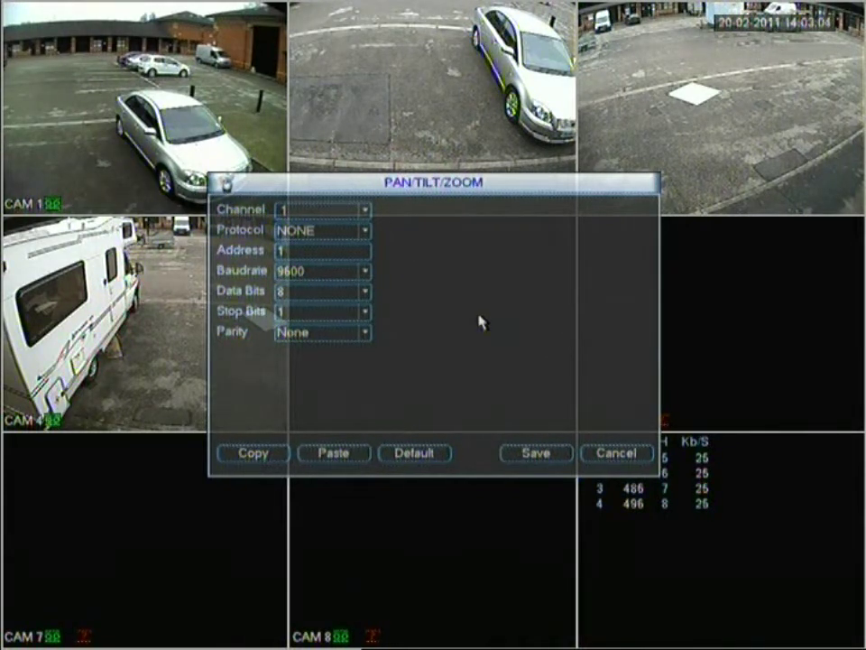
pyautogui.rightClick(559, 320)
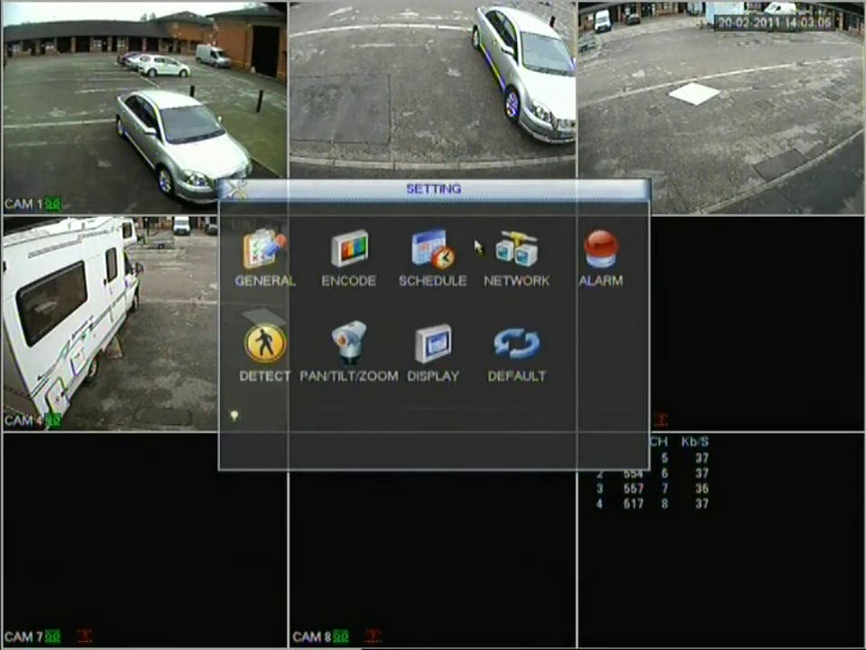
# Step: Open Display settings, toggle Overlay Info, and view the resolution options, keeping 1280x1024
pyautogui.click(441, 365)
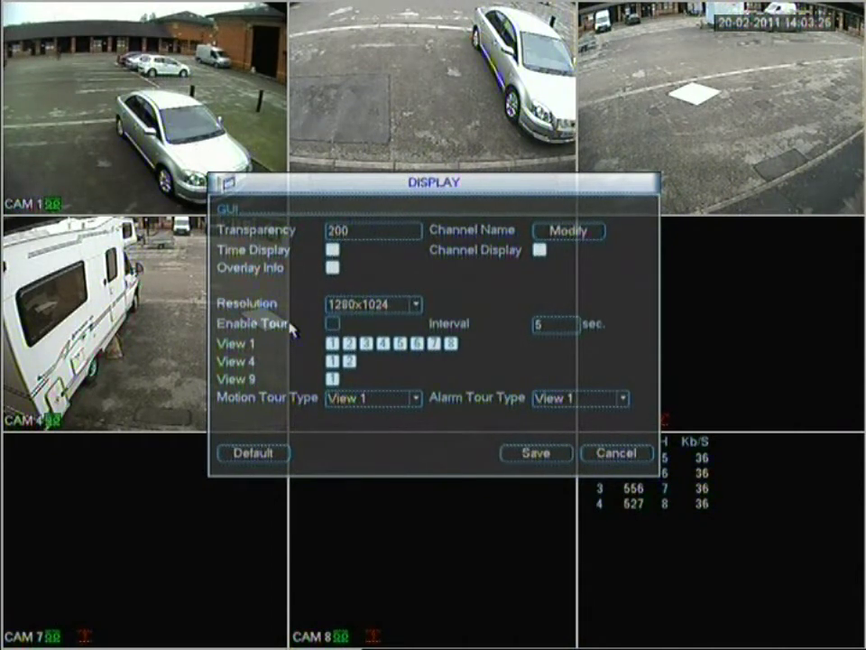
pyautogui.click(338, 252)
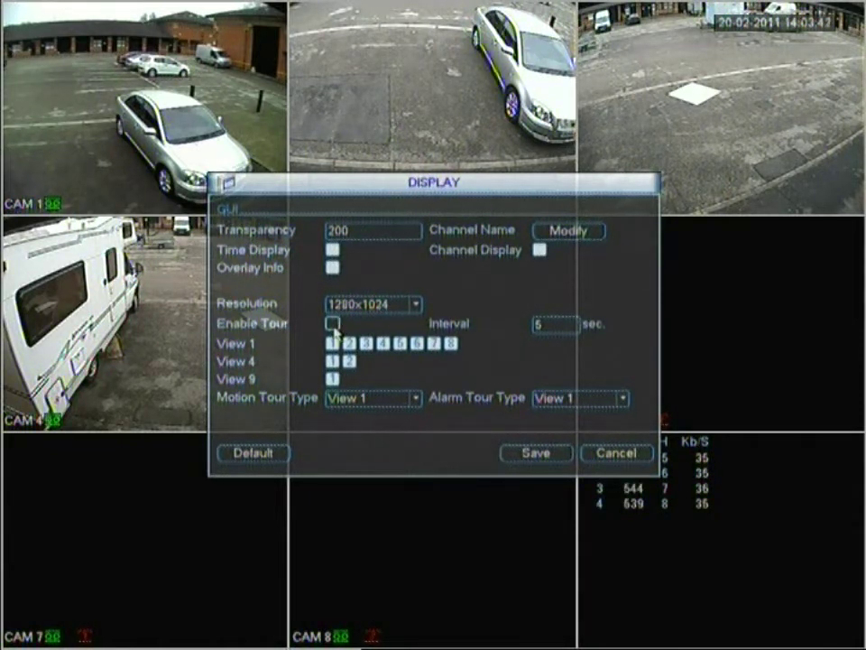
pyautogui.click(386, 308)
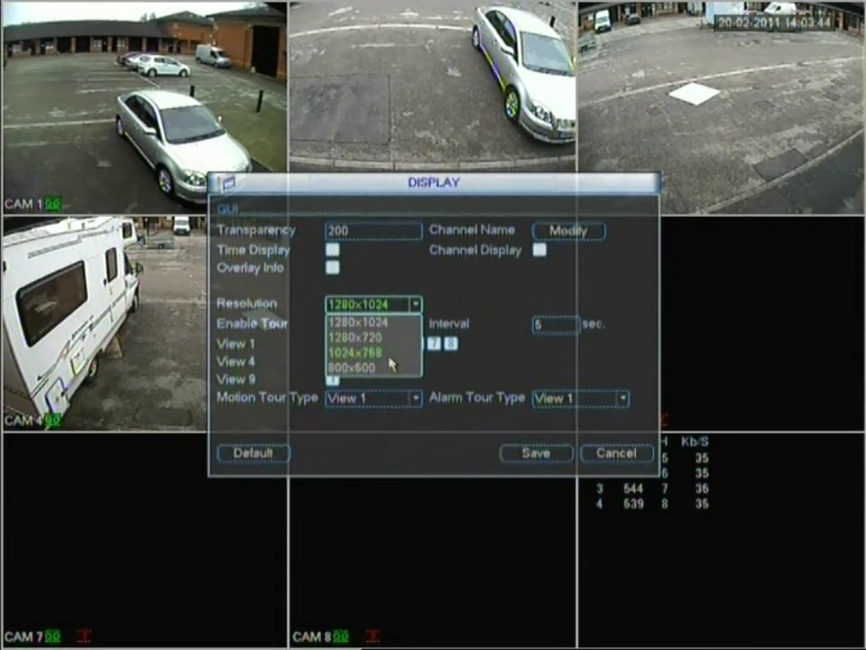
pyautogui.click(412, 306)
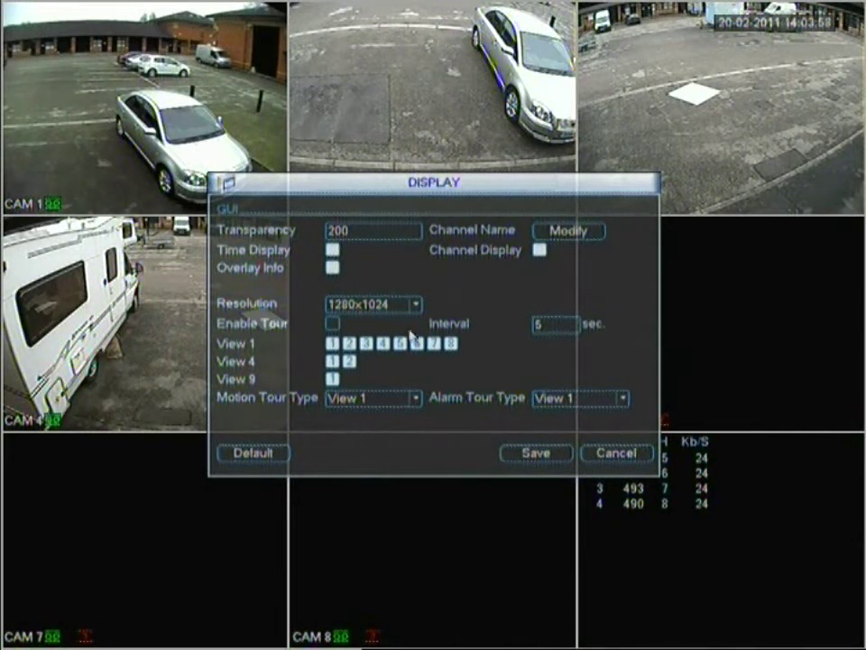
pyautogui.click(388, 312)
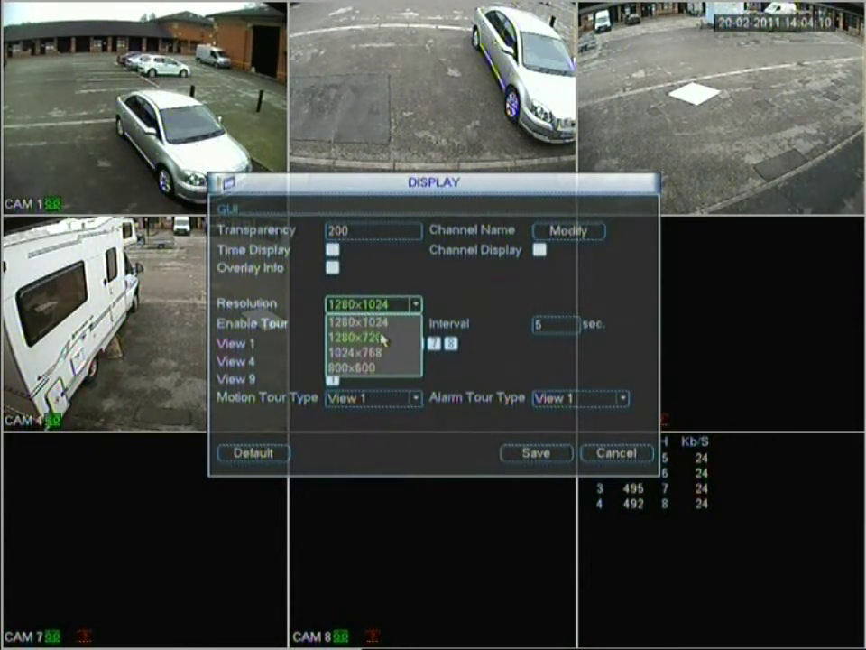
pyautogui.click(379, 338)
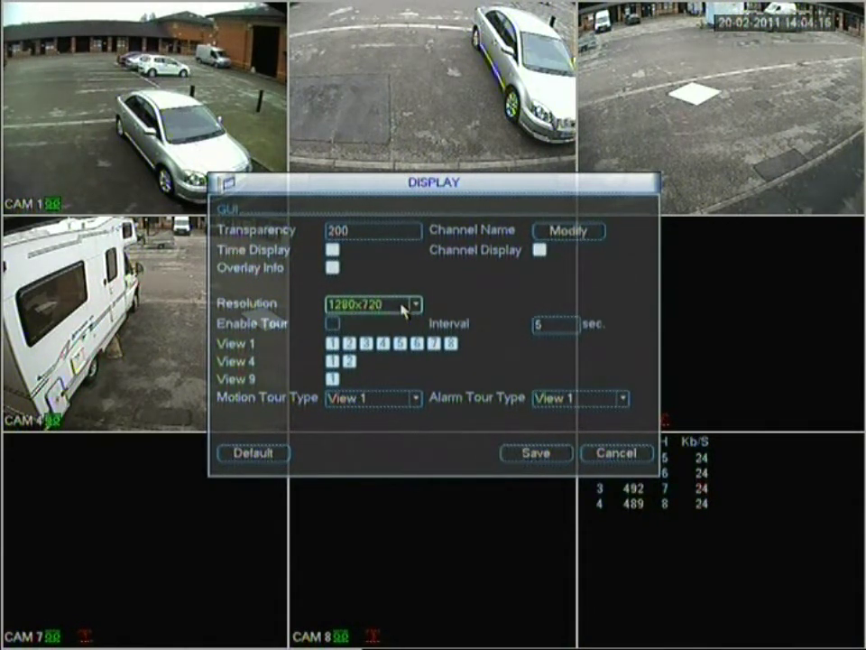
pyautogui.click(413, 304)
pyautogui.click(382, 323)
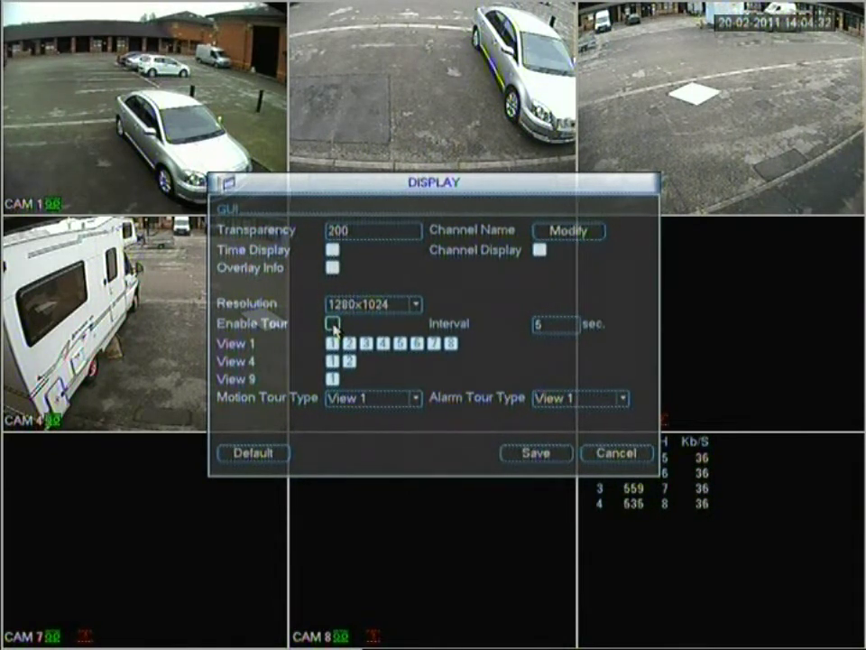
pyautogui.click(553, 326)
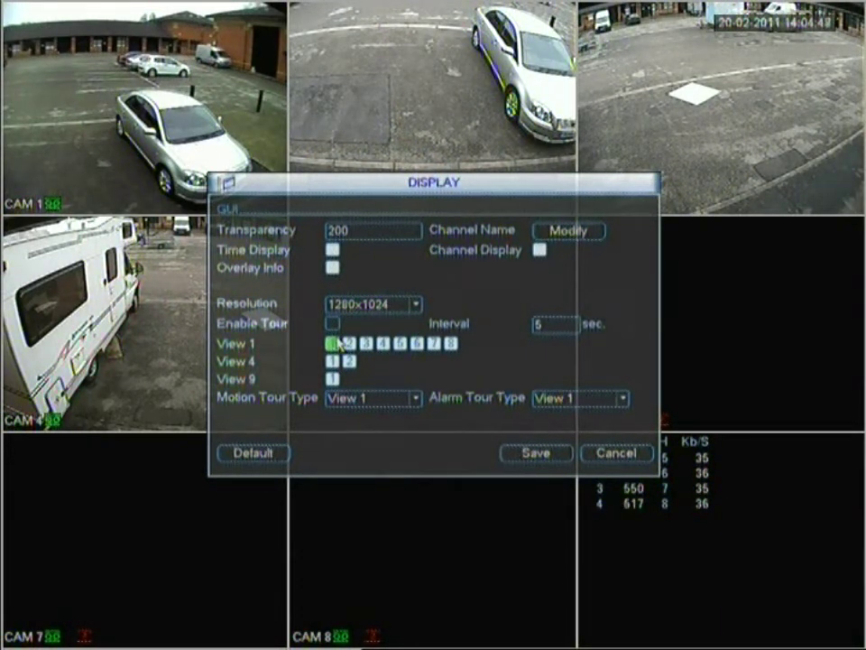
pyautogui.click(400, 342)
pyautogui.click(417, 343)
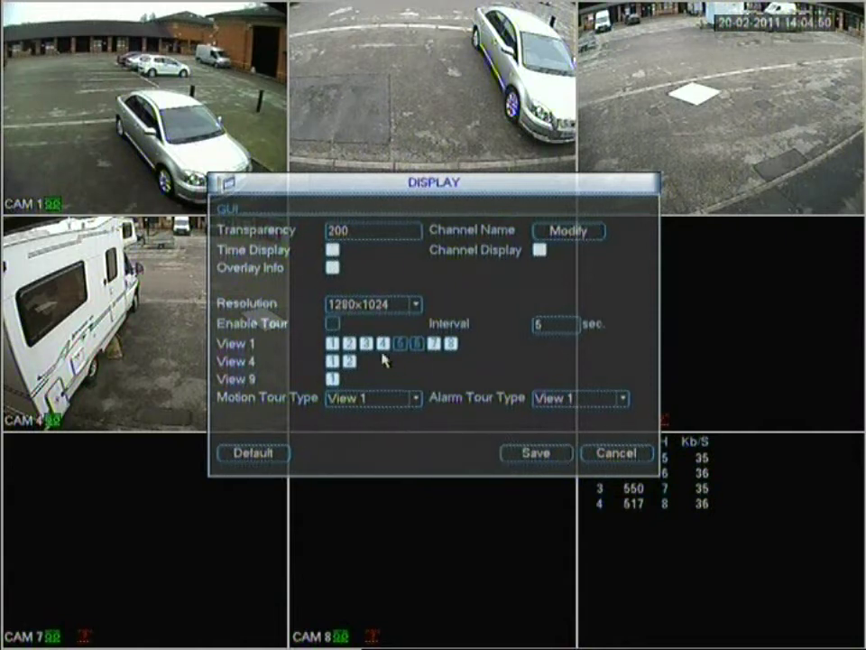
pyautogui.click(400, 344)
pyautogui.click(400, 344)
pyautogui.click(416, 346)
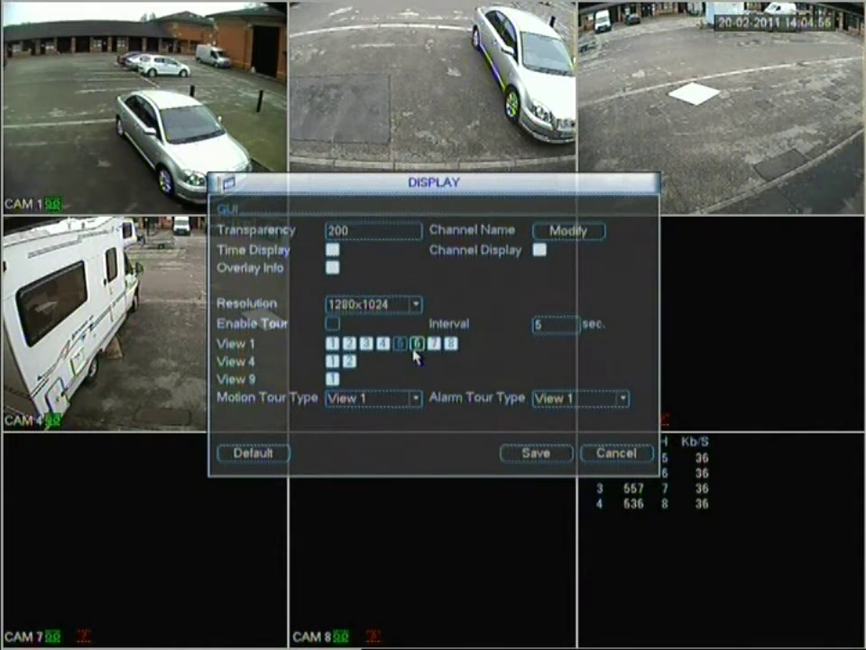
pyautogui.click(416, 344)
pyautogui.click(399, 343)
pyautogui.click(417, 343)
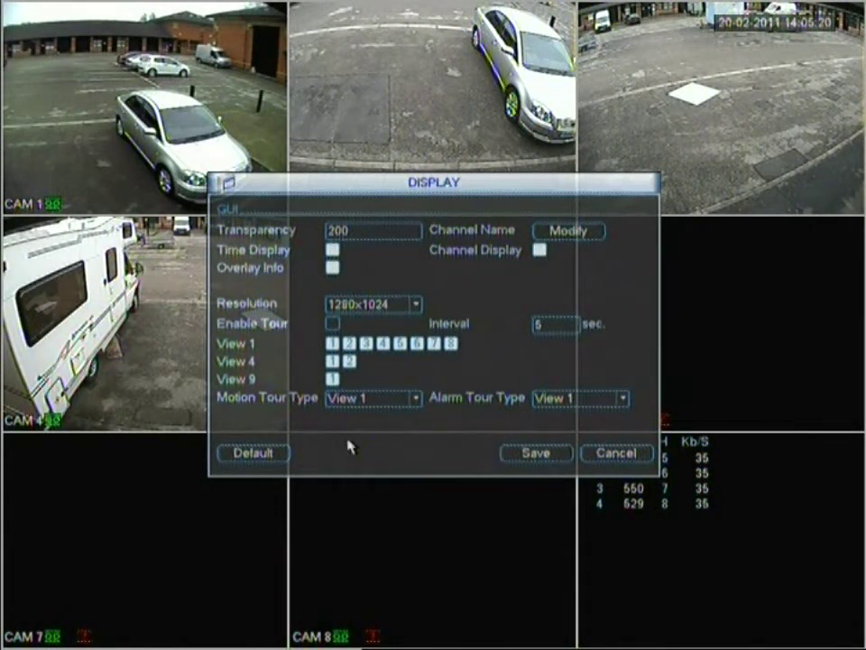
pyautogui.click(388, 399)
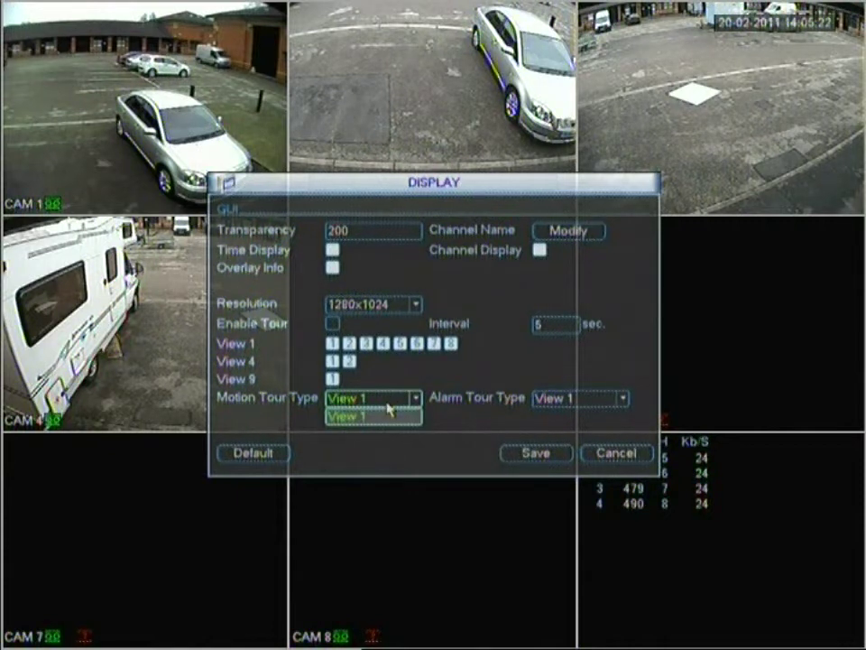
pyautogui.click(359, 411)
pyautogui.click(365, 405)
pyautogui.click(376, 415)
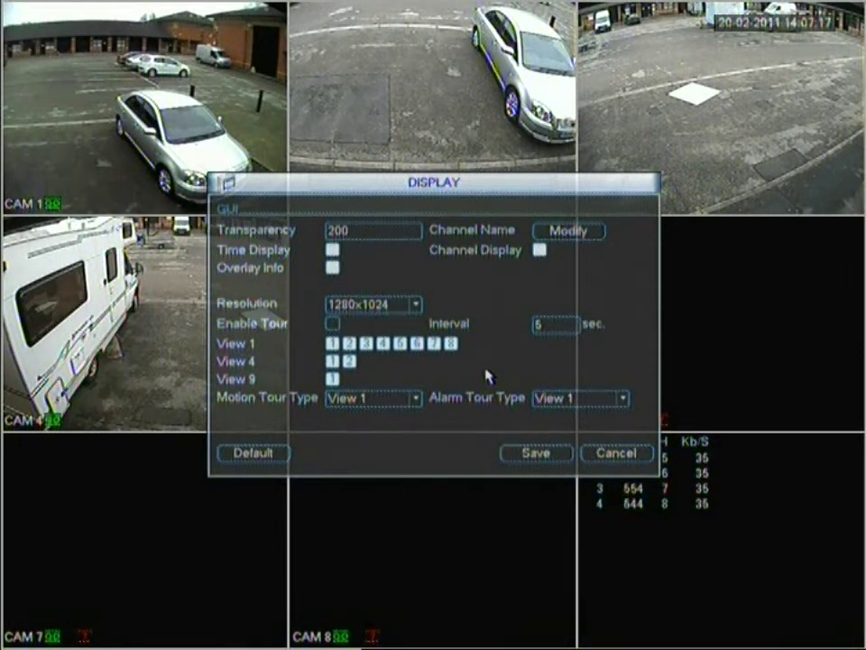
# Step: Return to the Setting menu, open DEFAULT, and toggle the General, Schedule and Display categories
pyautogui.rightClick(520, 385)
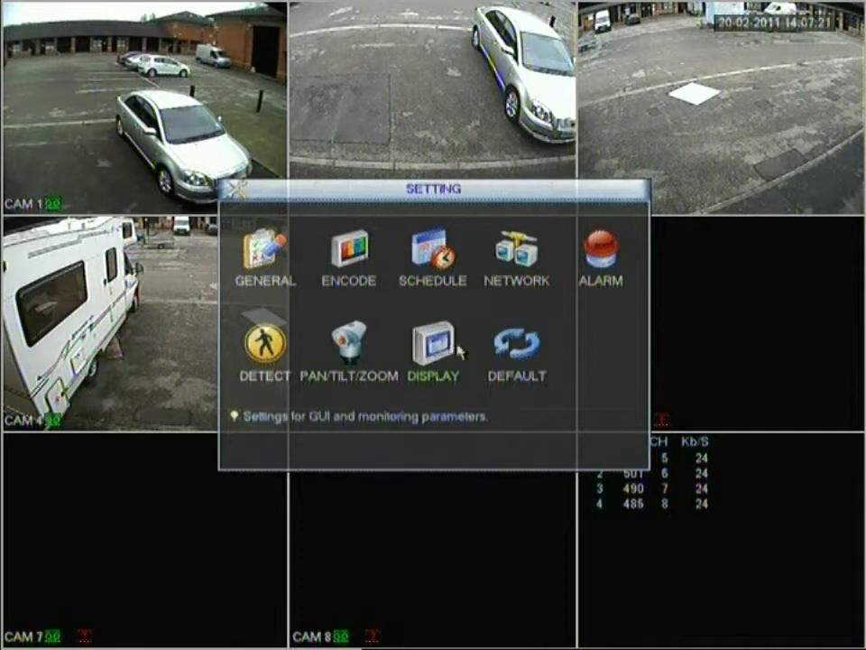
pyautogui.click(531, 364)
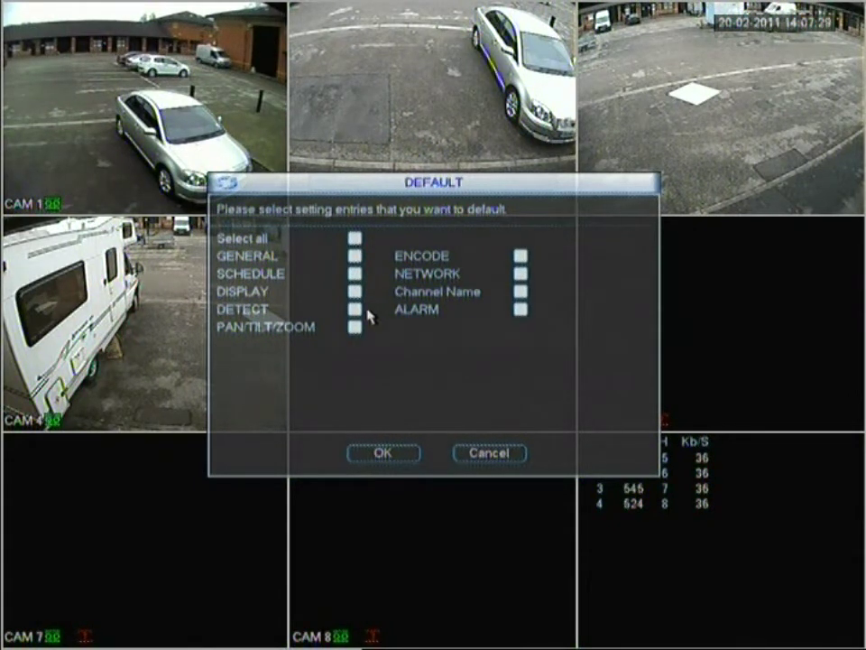
pyautogui.click(354, 273)
pyautogui.click(355, 255)
pyautogui.click(356, 292)
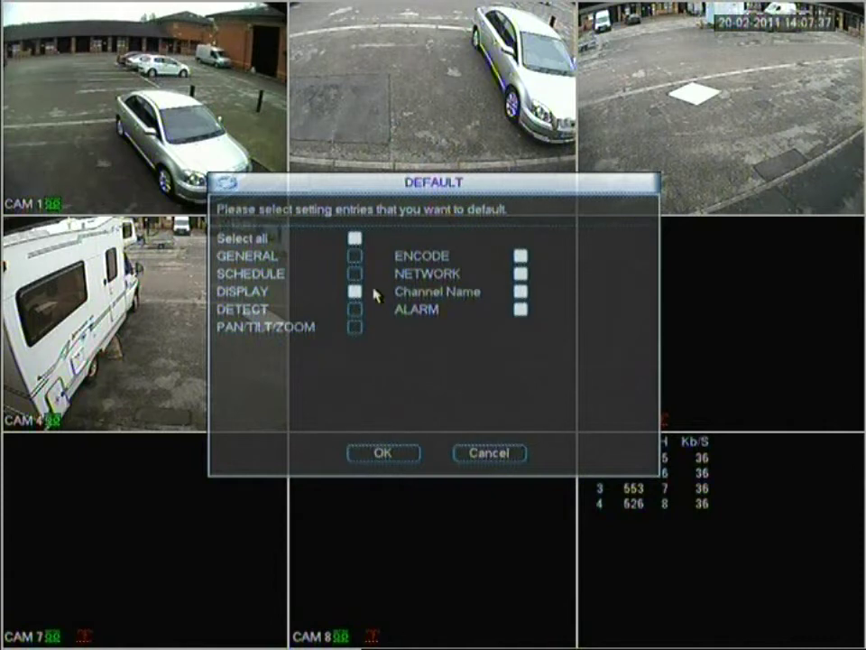
# Step: Untick Alarm, Channel Name, Network and Encode, re-mark Display, then tick Select all
pyautogui.click(521, 309)
pyautogui.click(522, 292)
pyautogui.click(521, 273)
pyautogui.click(520, 258)
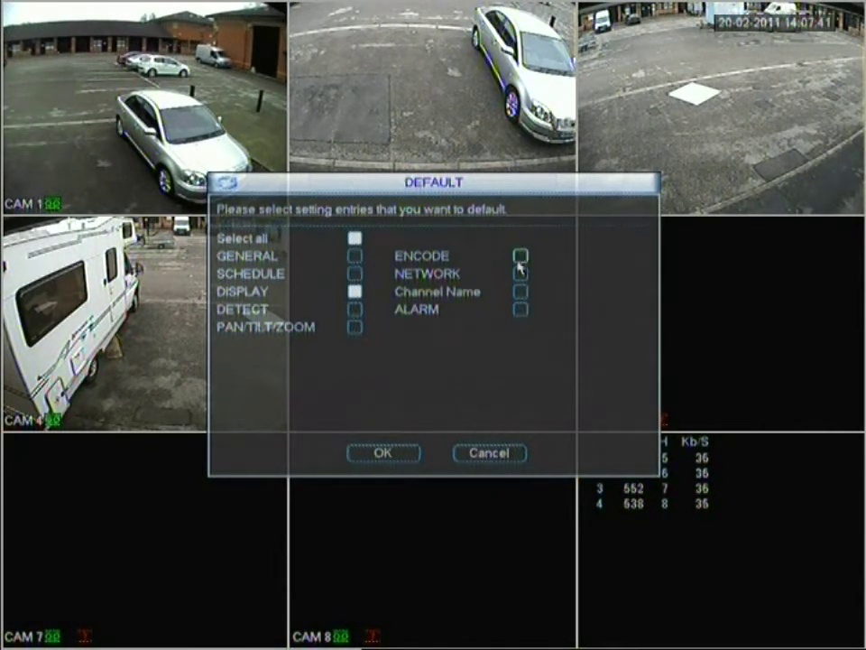
pyautogui.click(358, 293)
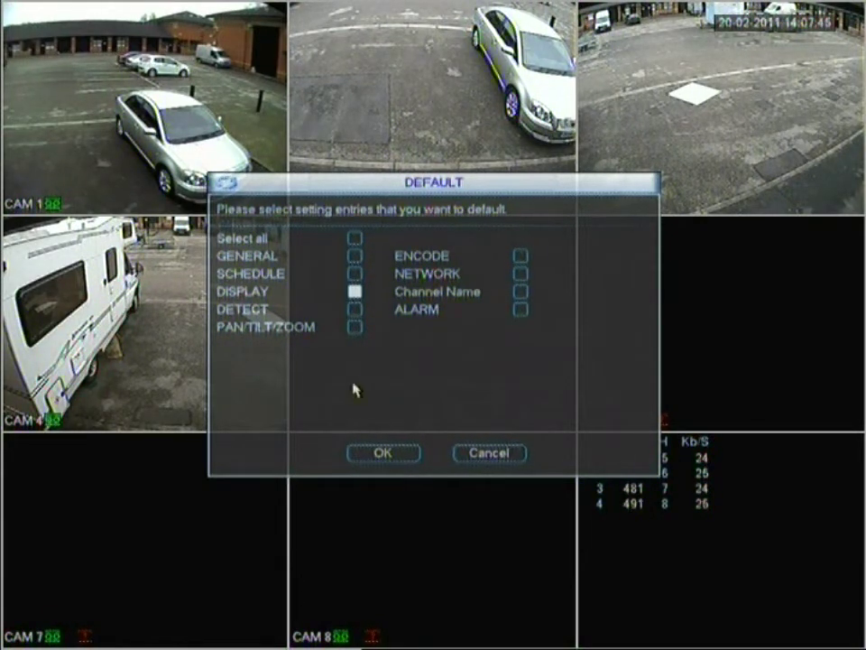
pyautogui.click(355, 239)
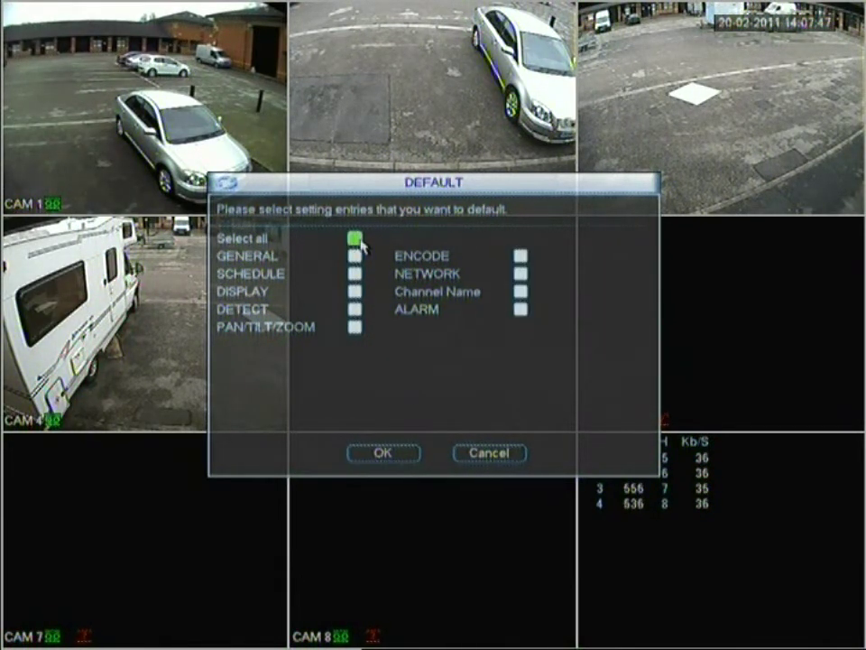